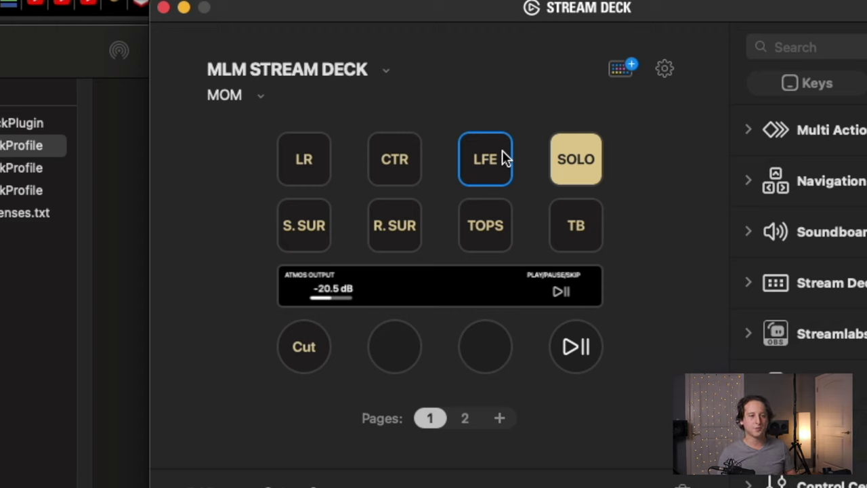
Inspect the S. SUR, R. SUR and TOPS keys and the ATMOS OUTPUT volume dial in the MOM profile
click(314, 229)
click(402, 226)
click(485, 229)
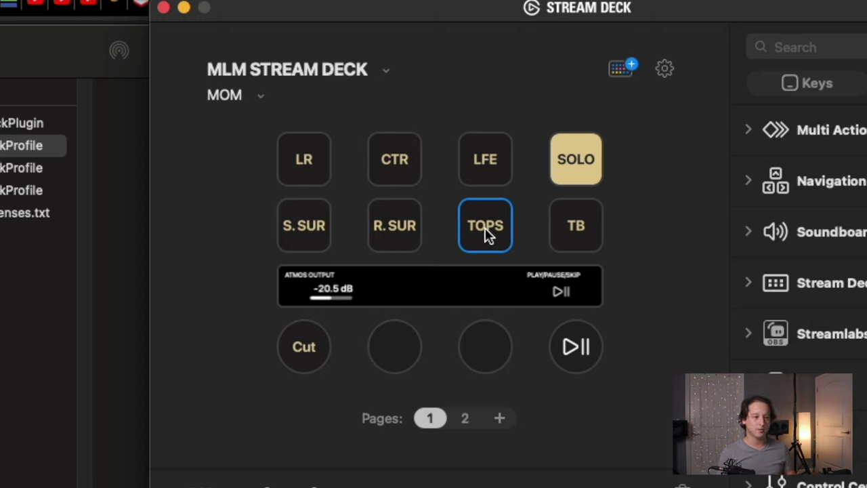
click(314, 347)
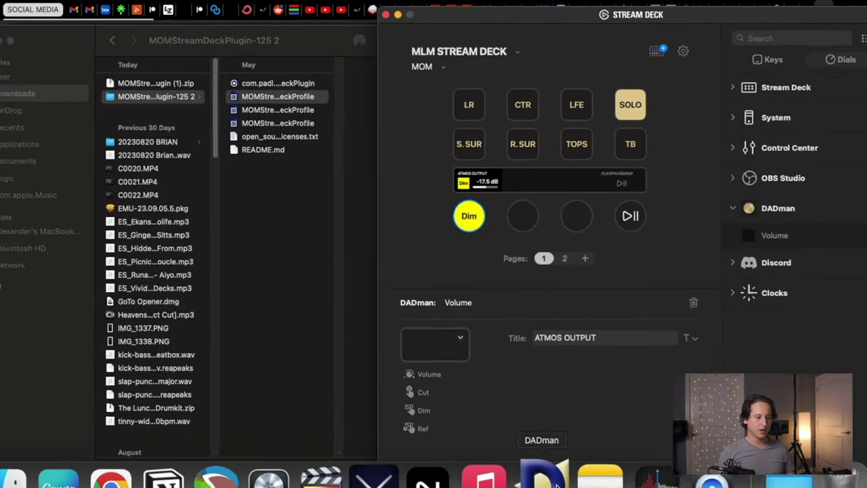
Switch to DADman, view the Stream Deck layout beside its monitor section, and return to DADman
click(545, 478)
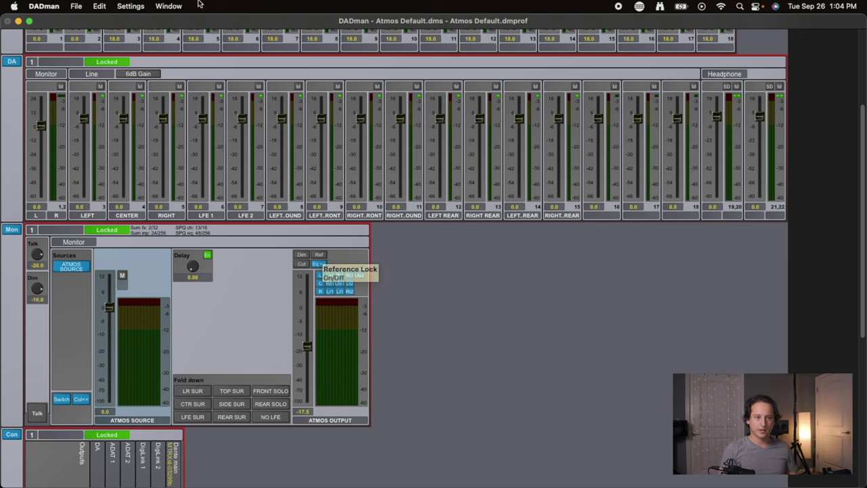
click(640, 7)
click(645, 22)
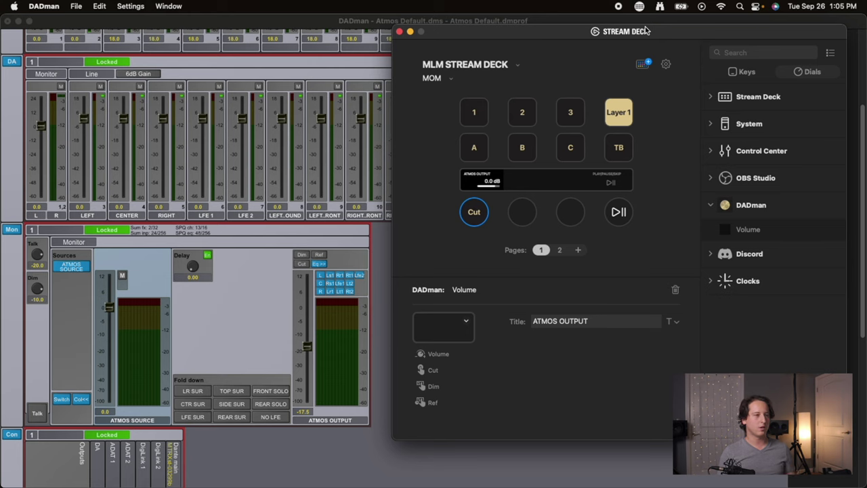
click(325, 24)
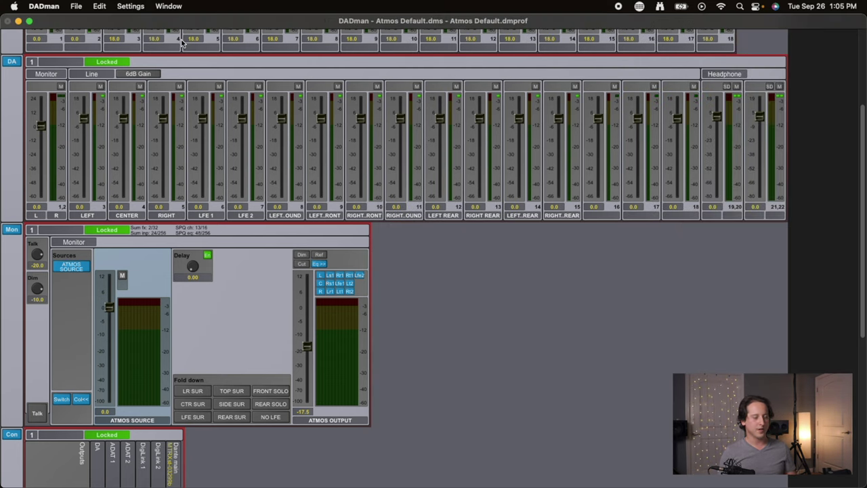
Check the connection status of the StreamDeck and MTRXST units in DADman's device list and close the list
click(134, 4)
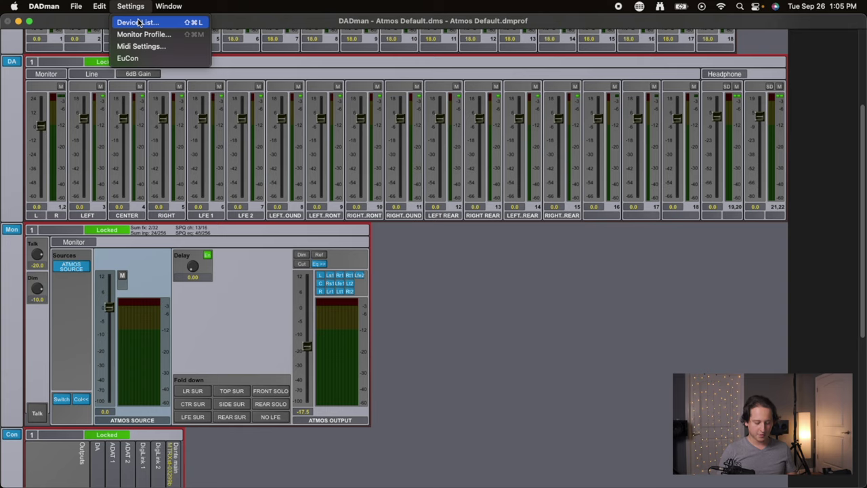
click(139, 23)
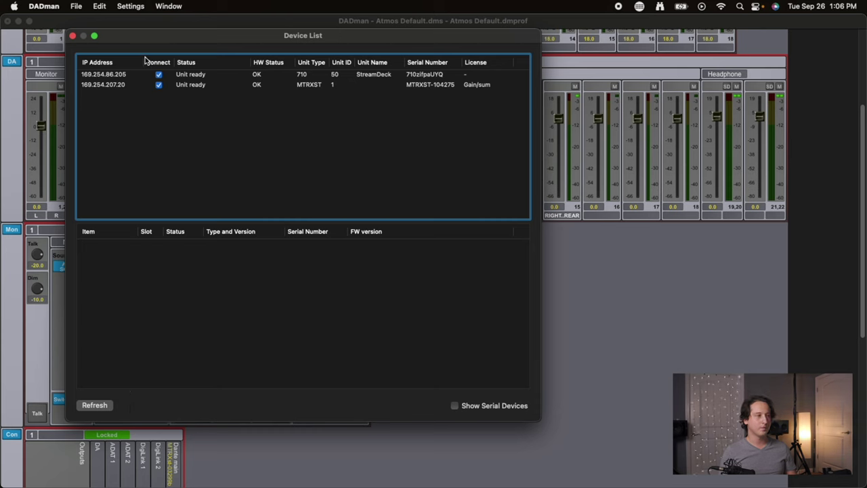
click(73, 36)
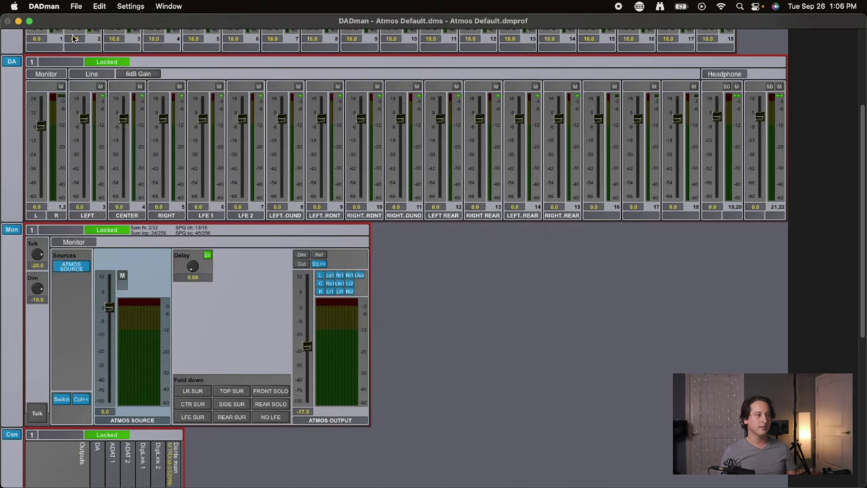
Open the monitor profile's Mom configuration and review the StreamDeck's Layer 4 switch assignments
click(131, 6)
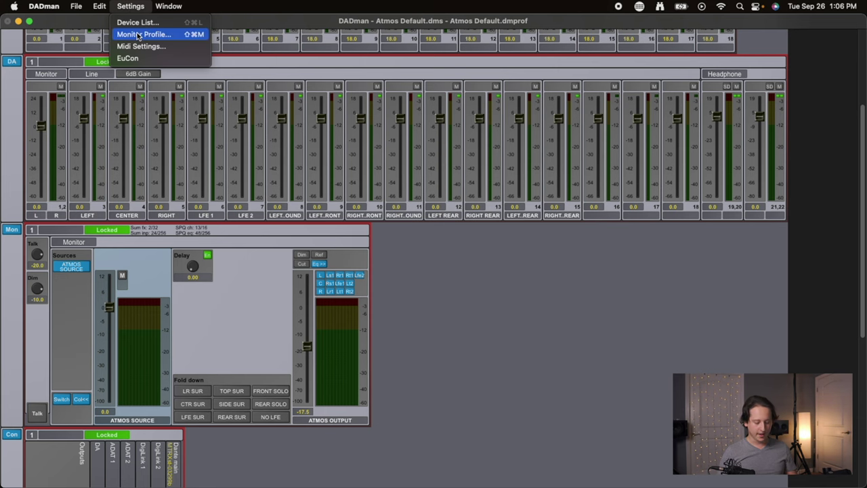
click(138, 34)
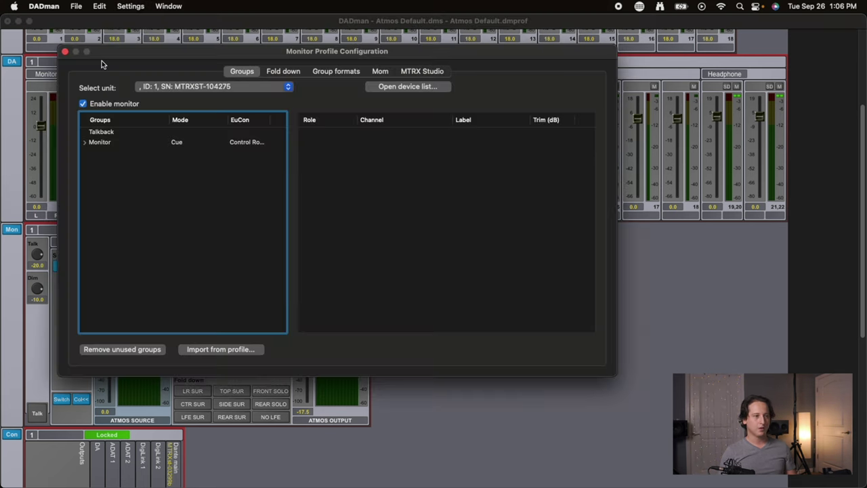
click(377, 73)
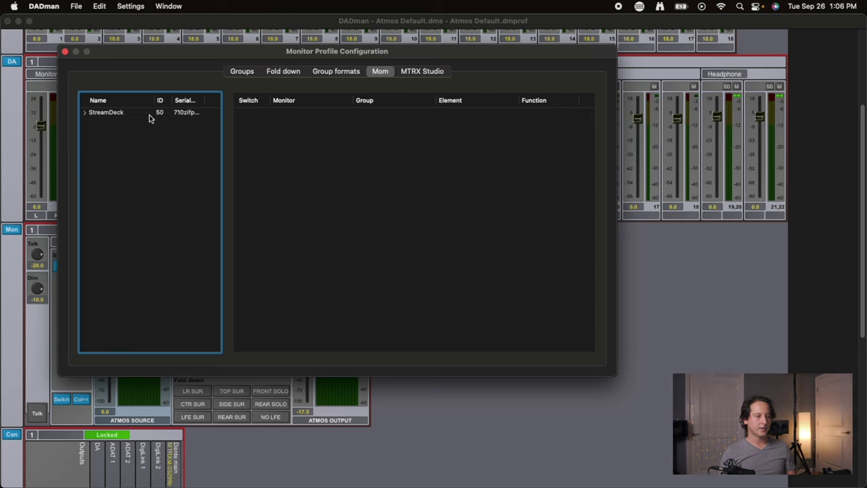
click(83, 113)
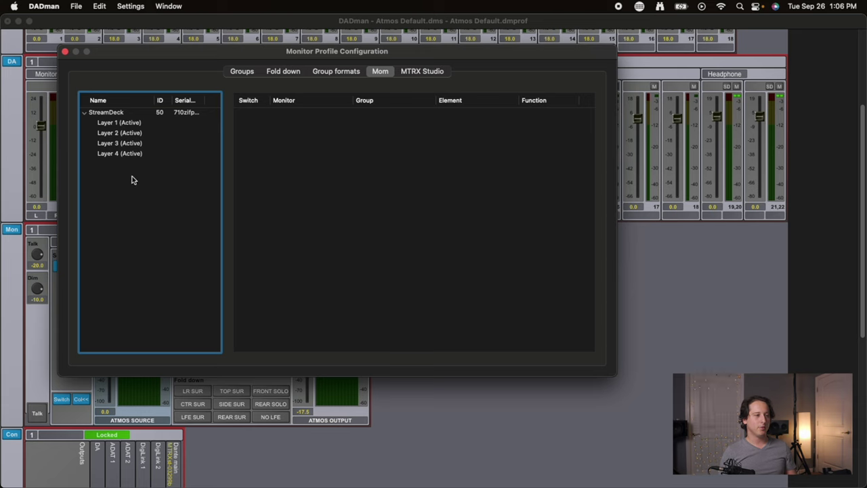
click(133, 155)
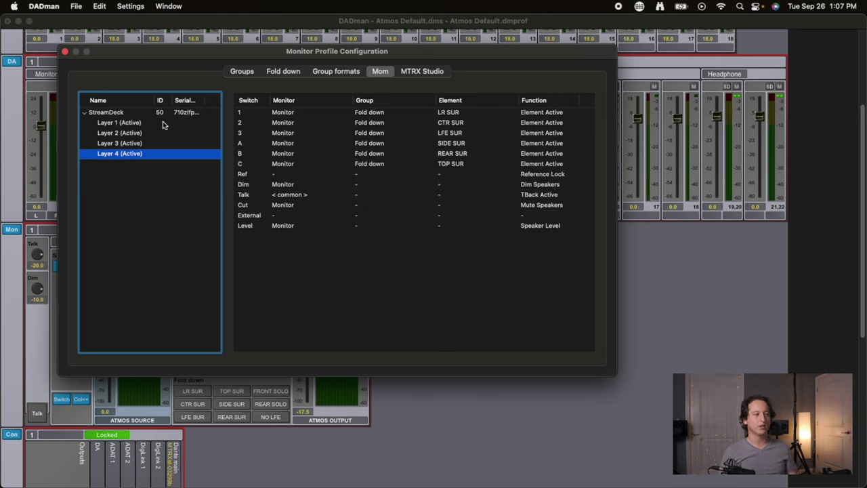
Review the StreamDeck's Layer 1 assignments, including its External and Level rows
click(127, 124)
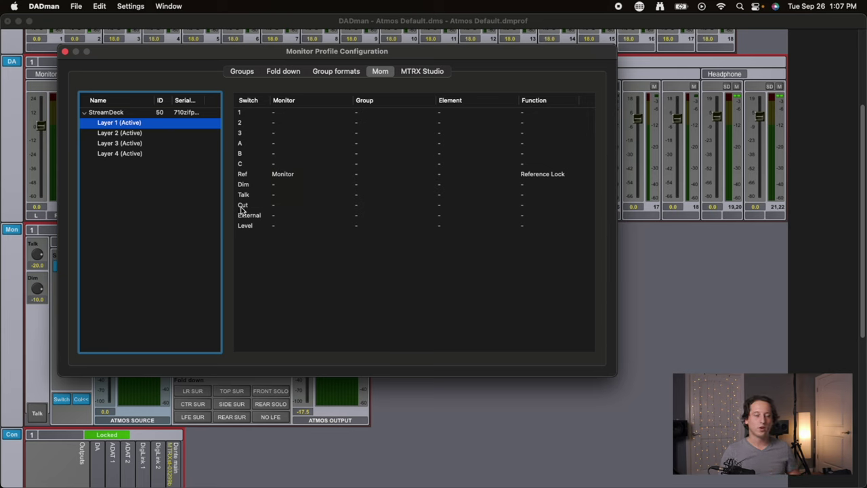
click(276, 215)
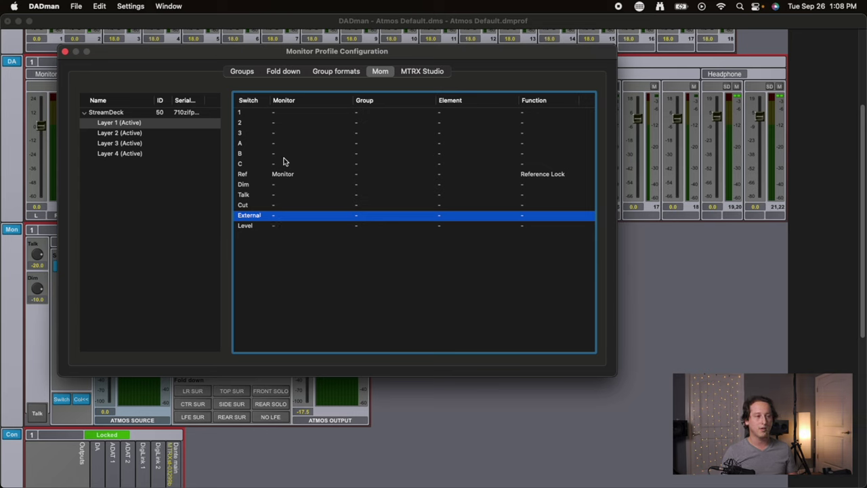
click(253, 226)
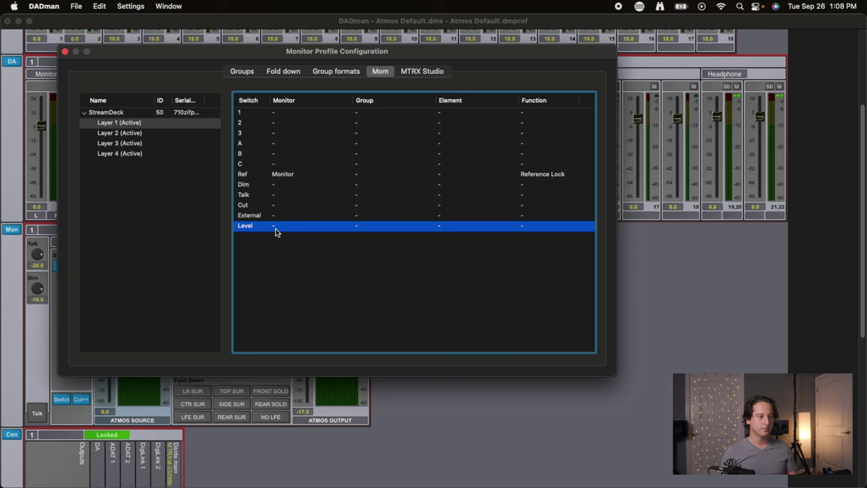
Assign Layer 1's switch 1 to the Monitor fold-down element LR SUR with the Element Active function
click(264, 114)
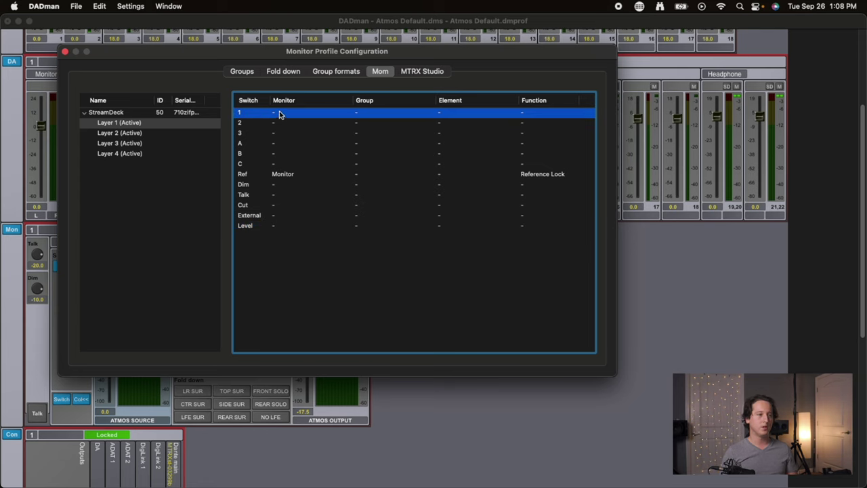
click(280, 113)
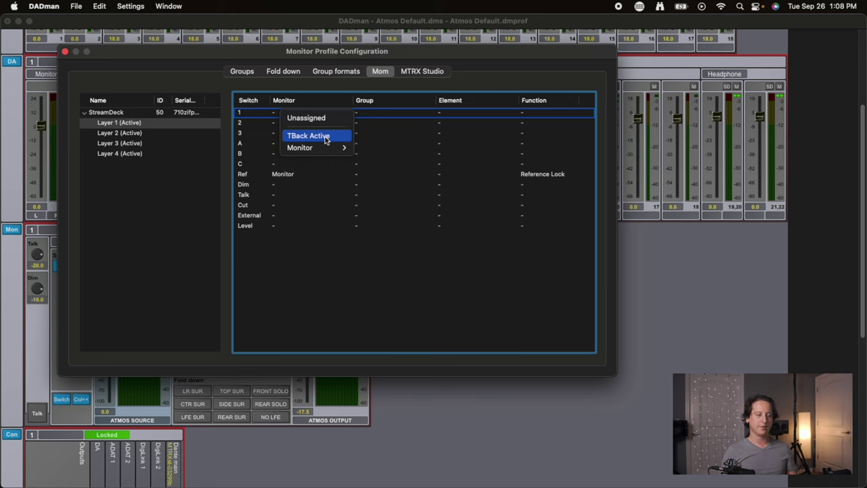
mouse_move(326, 149)
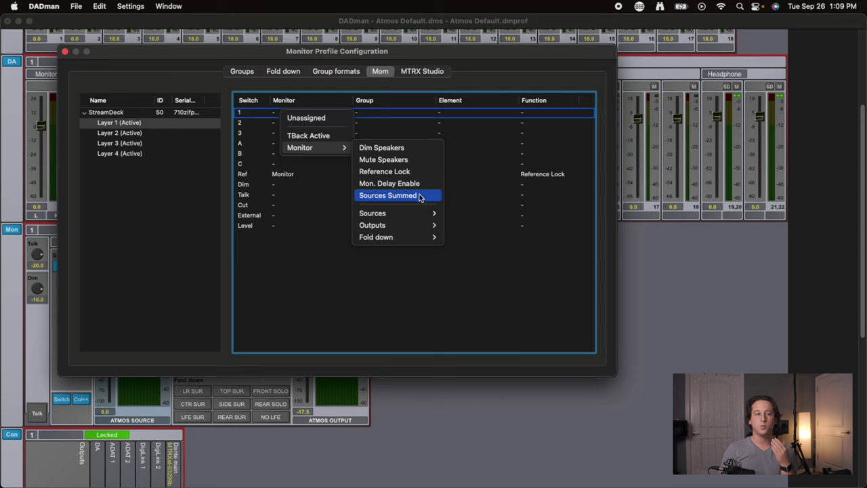
mouse_move(427, 214)
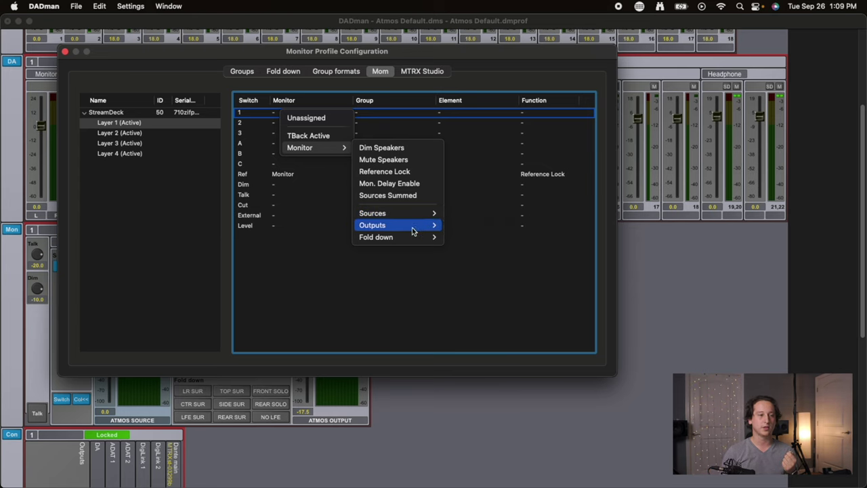
mouse_move(412, 243)
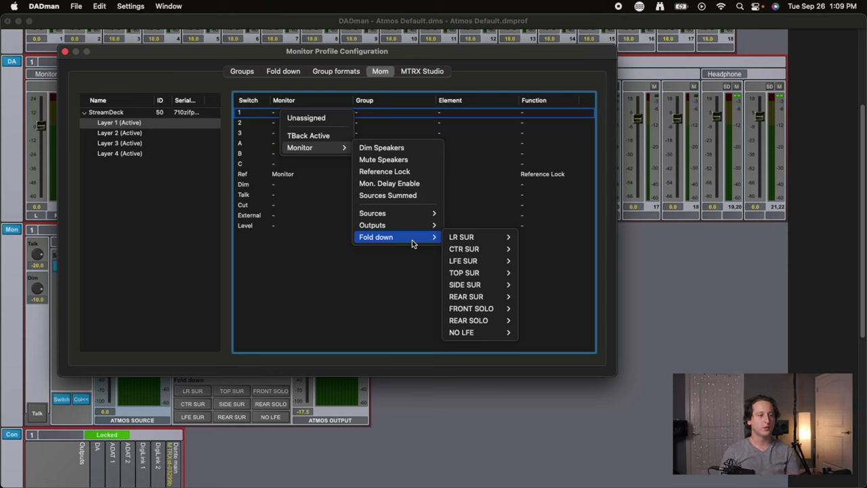
mouse_move(478, 241)
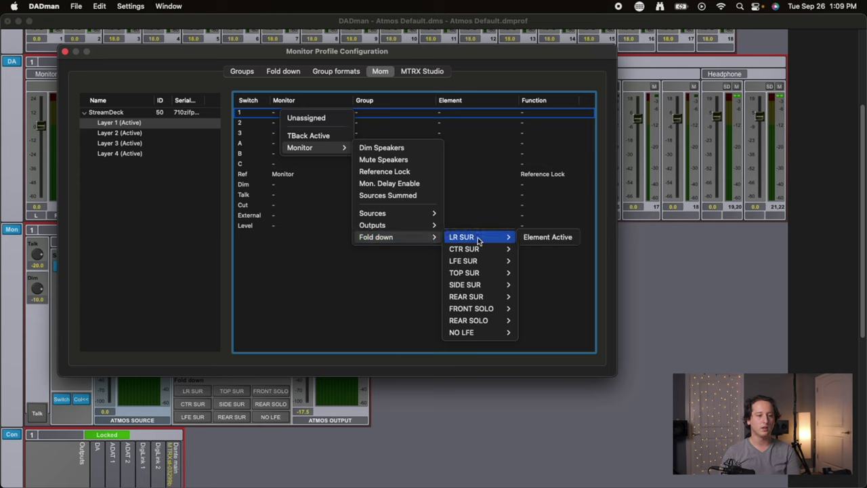
click(548, 239)
Assign Layer 1's switch 2 to the Monitor fold-down element CTR SUR with the Element Active function
click(278, 125)
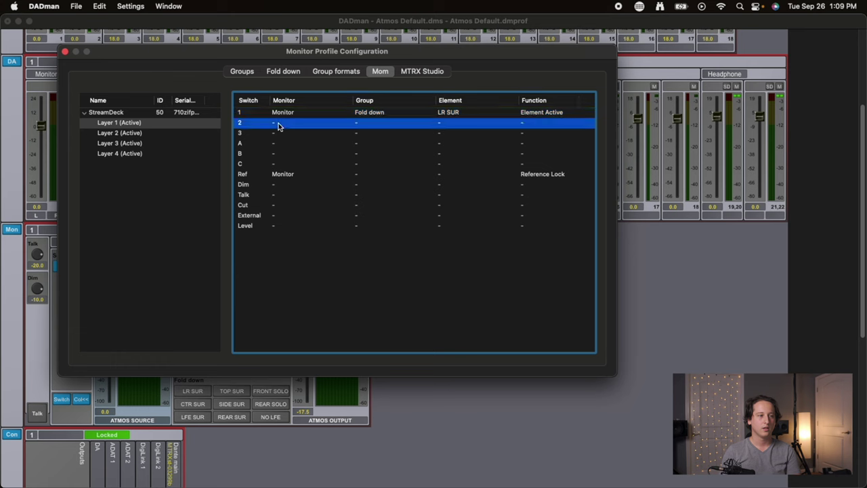
mouse_move(304, 159)
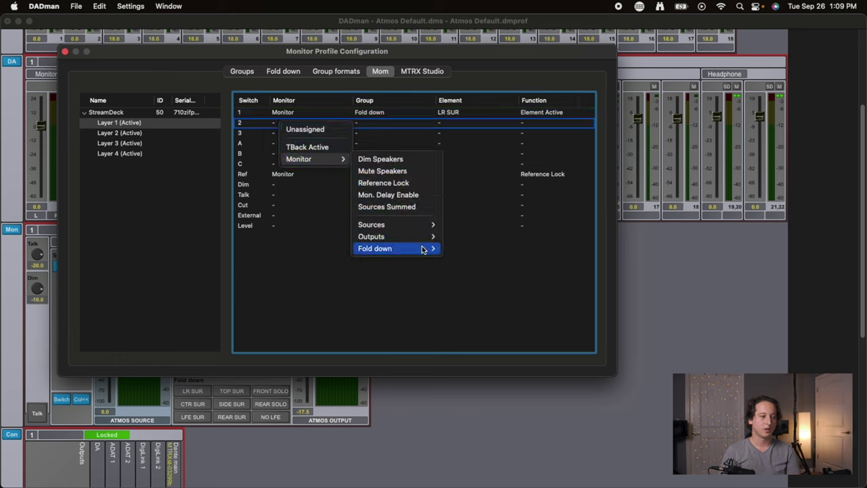
mouse_move(470, 263)
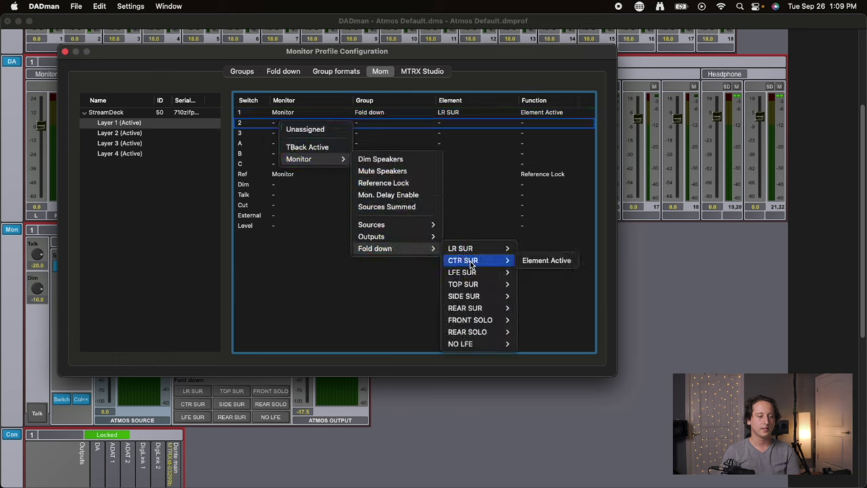
click(536, 267)
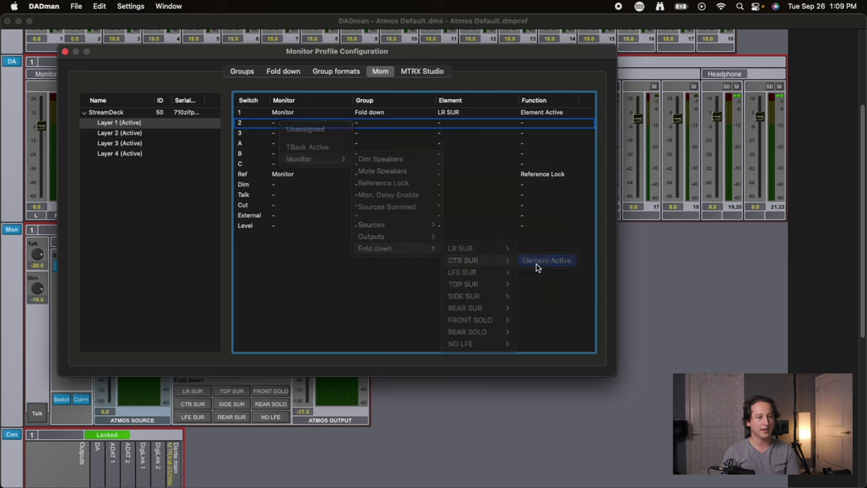
Assign Layer 1's switch 3 to the Monitor fold-down element LFE SUR with the Element Active function
click(267, 134)
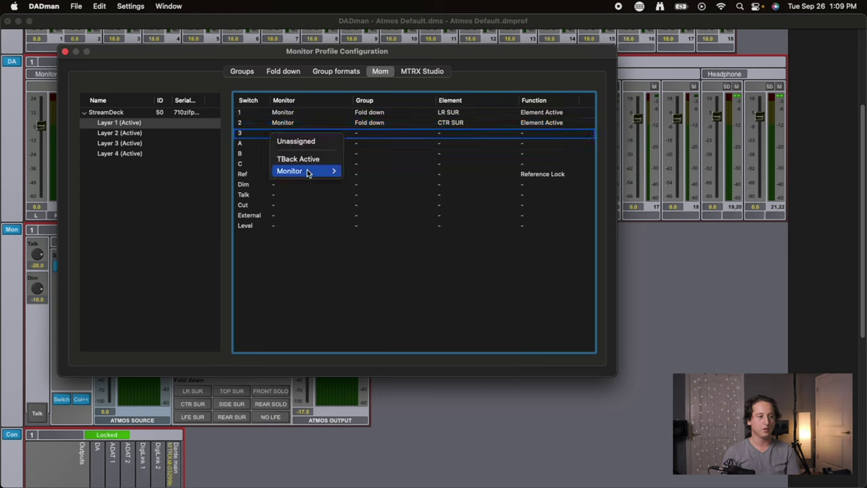
mouse_move(306, 173)
click(396, 257)
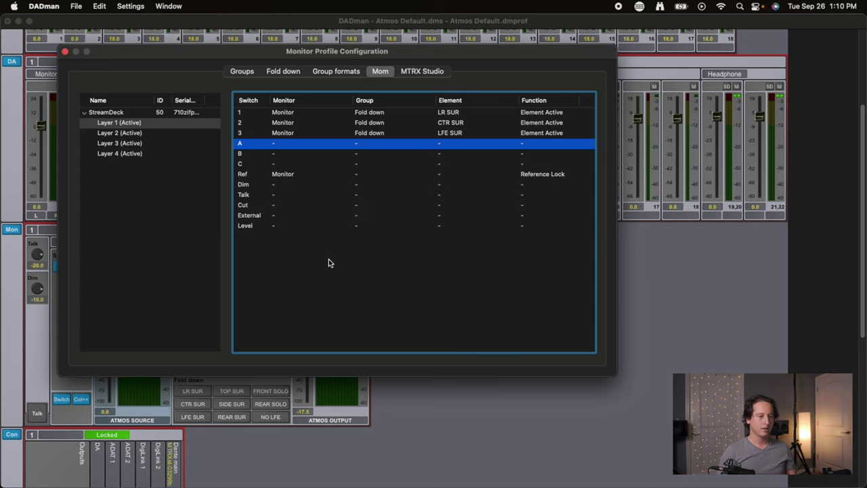
Show the Stream Deck window beside DADman's monitor section, with the monitor profile configuration closed, to check the new switch assignments
drag(410, 56, 351, 78)
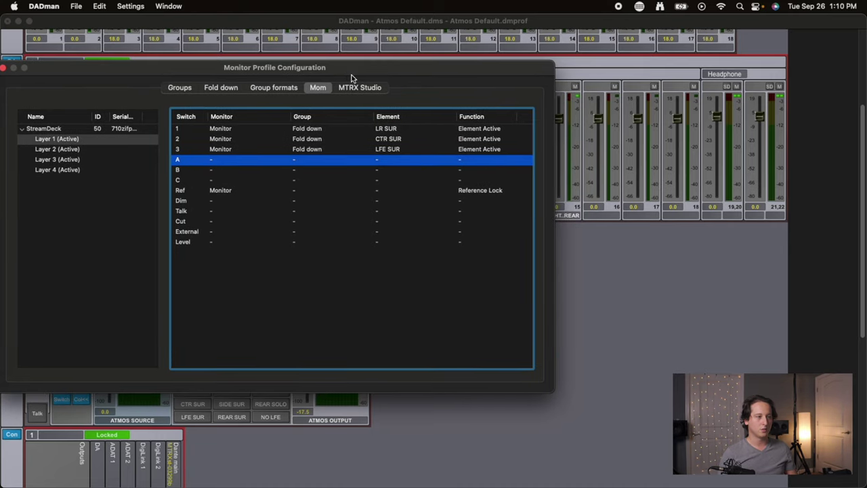
click(639, 6)
click(644, 22)
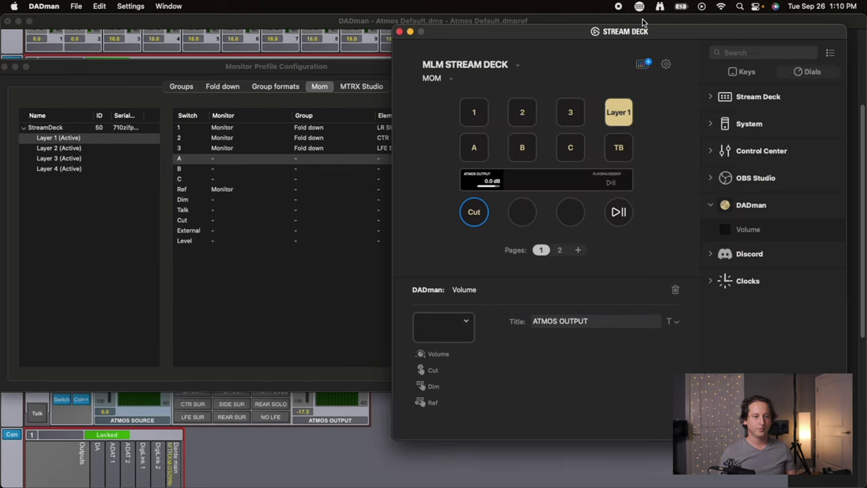
drag(643, 34, 663, 32)
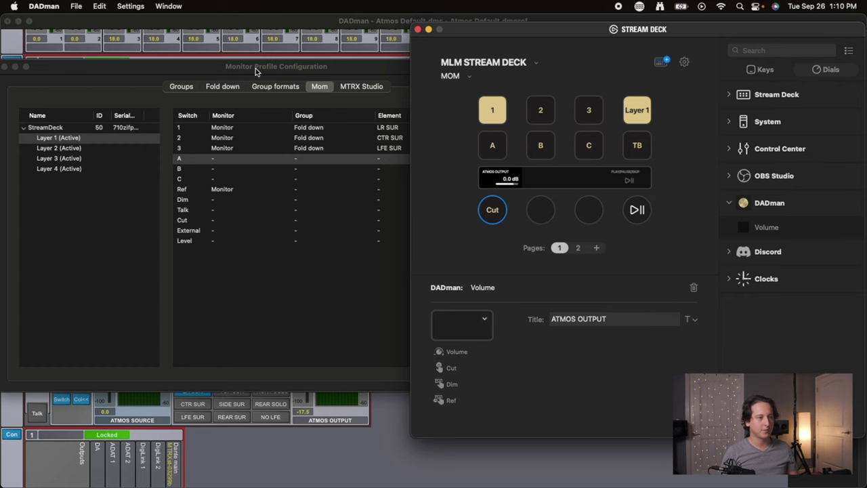
click(5, 67)
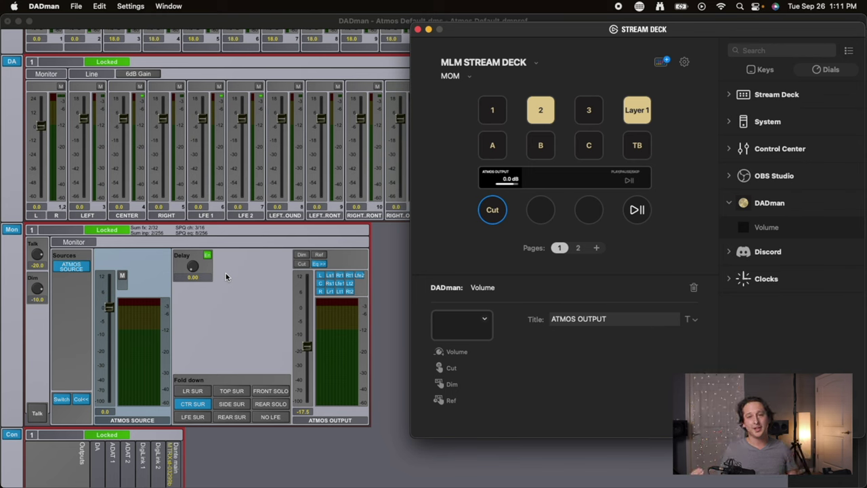
drag(517, 33, 491, 48)
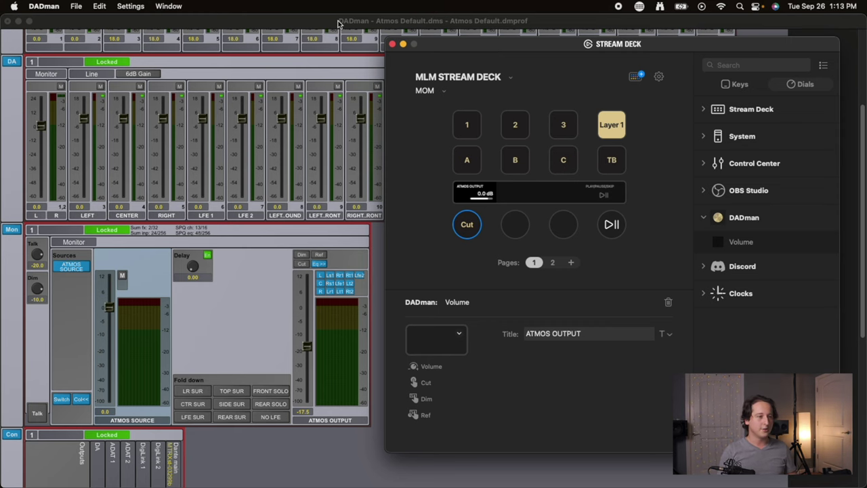
Reopen the monitor profile configuration and show the MOM switch assignments for the StreamDeck's Layer 1
click(317, 21)
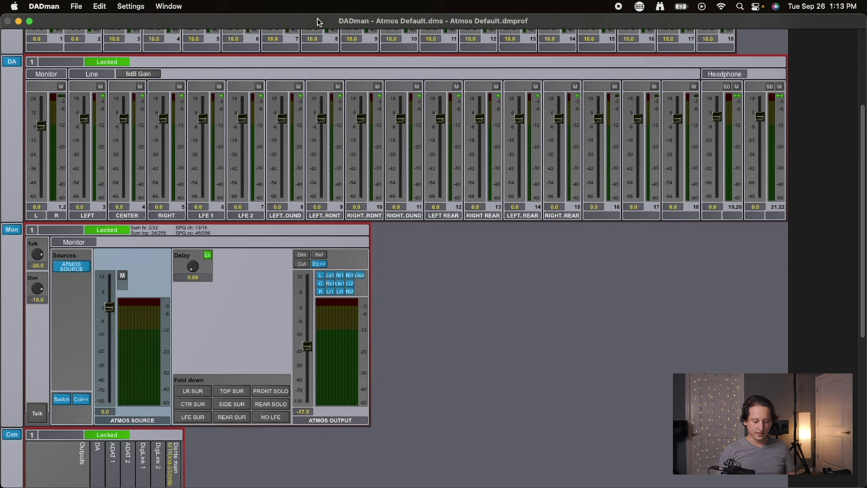
key(super+shift+m)
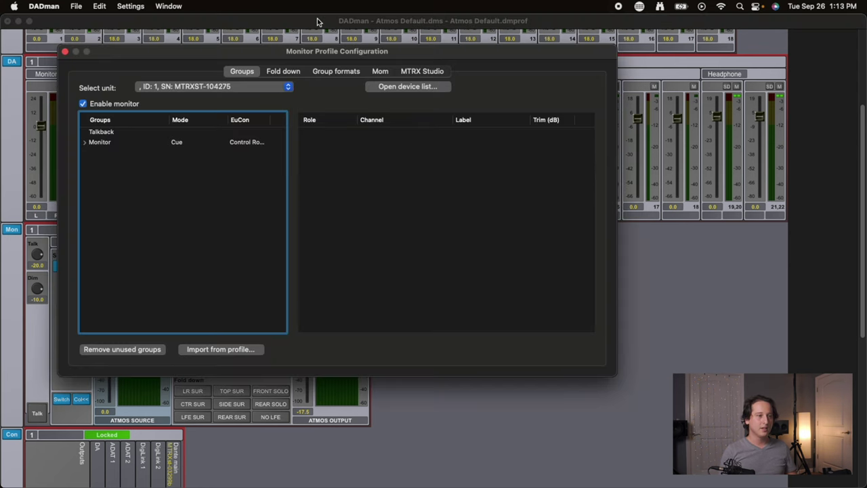
click(380, 71)
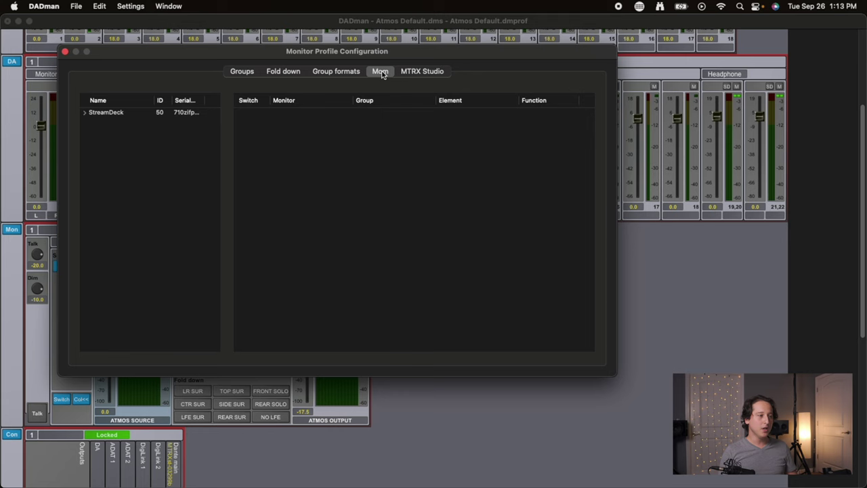
click(84, 113)
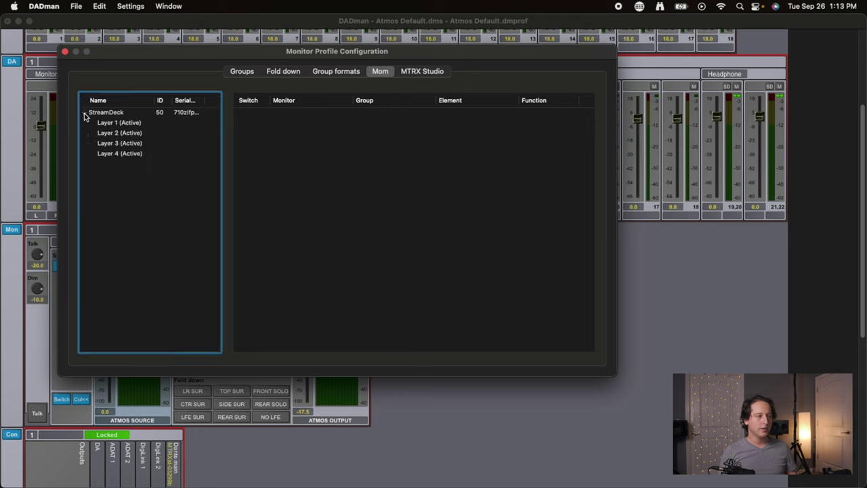
click(121, 124)
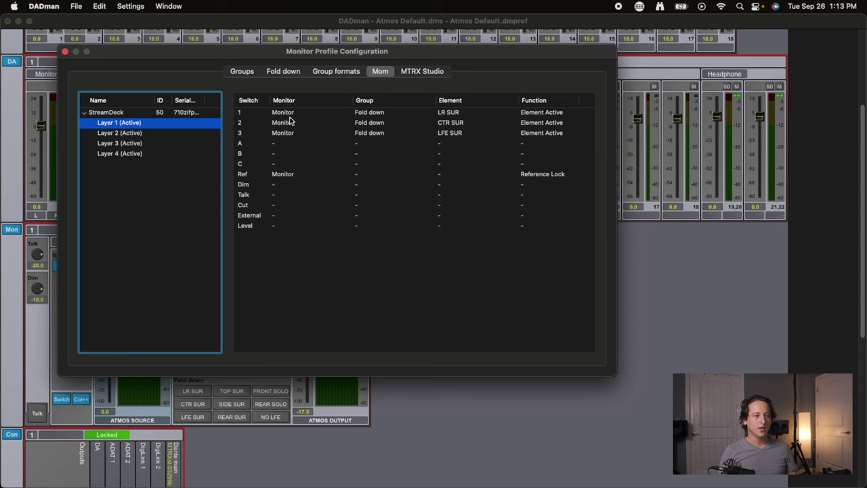
Assign Layer 1's Level switch to the Monitor's Speaker Level function
click(255, 226)
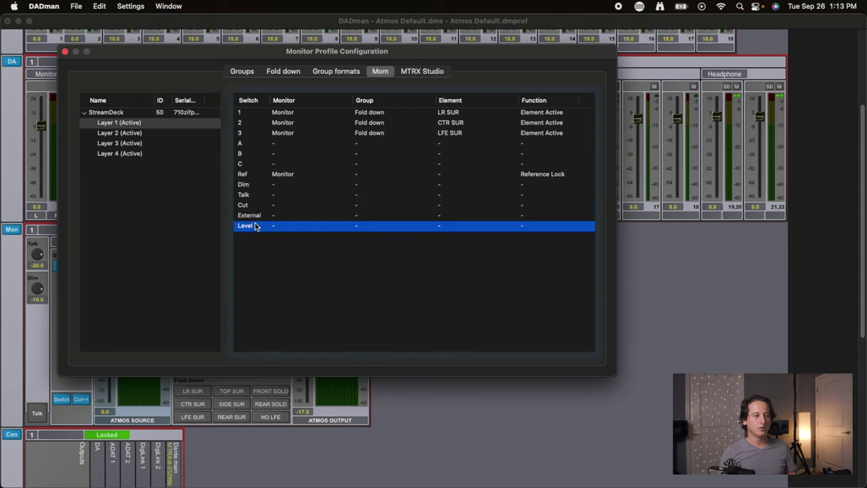
click(255, 225)
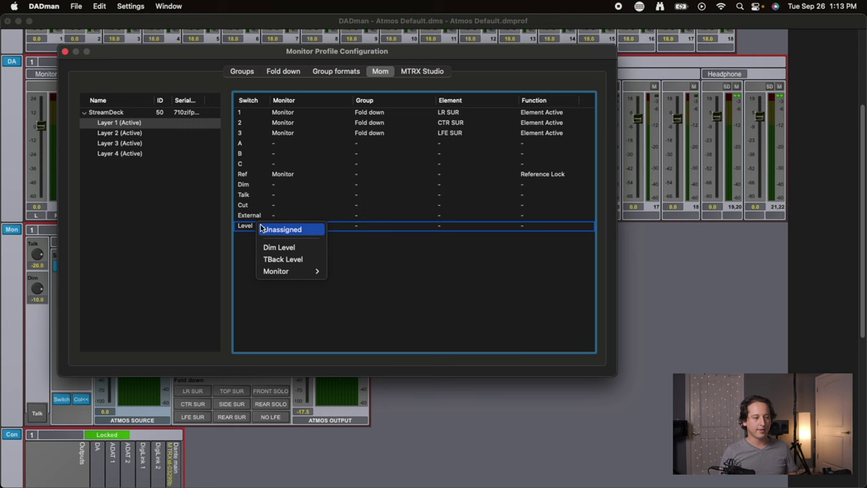
mouse_move(323, 274)
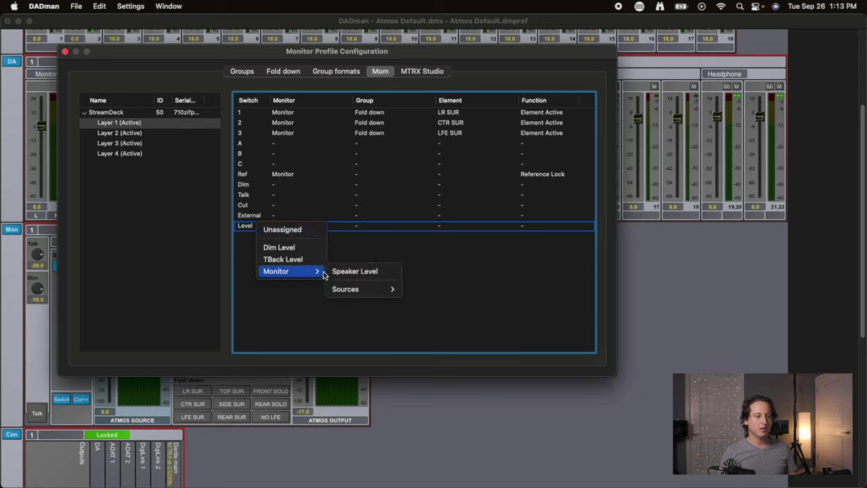
mouse_move(356, 288)
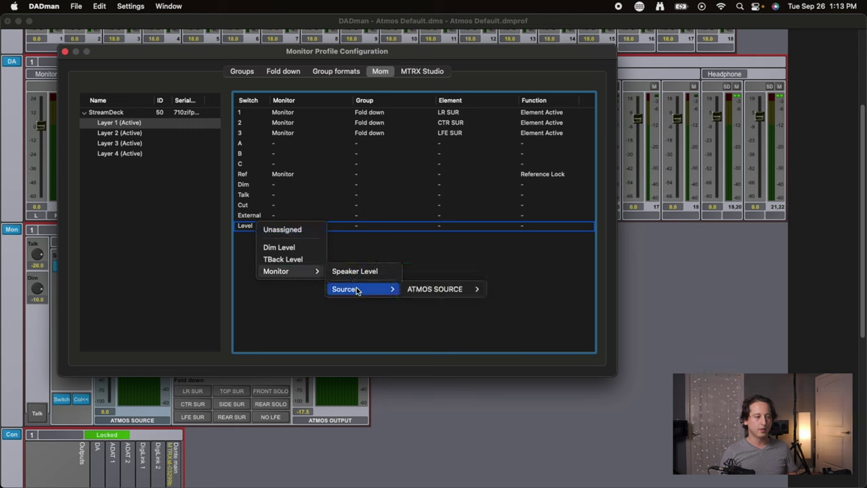
mouse_move(451, 292)
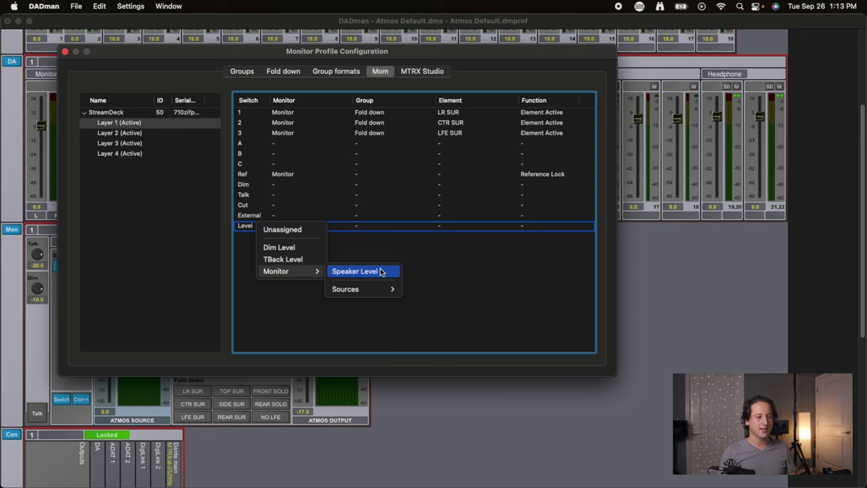
click(380, 271)
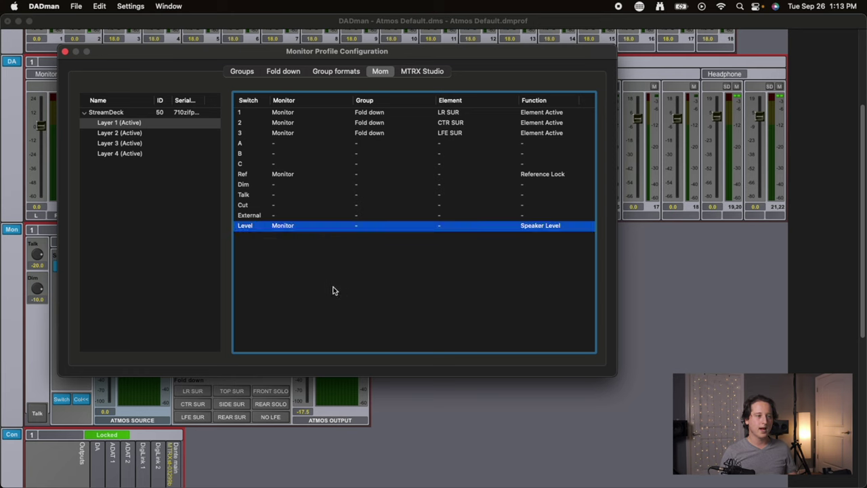
Assign Layer 1's Dim switch to the Monitor's Dim Speakers function
click(278, 189)
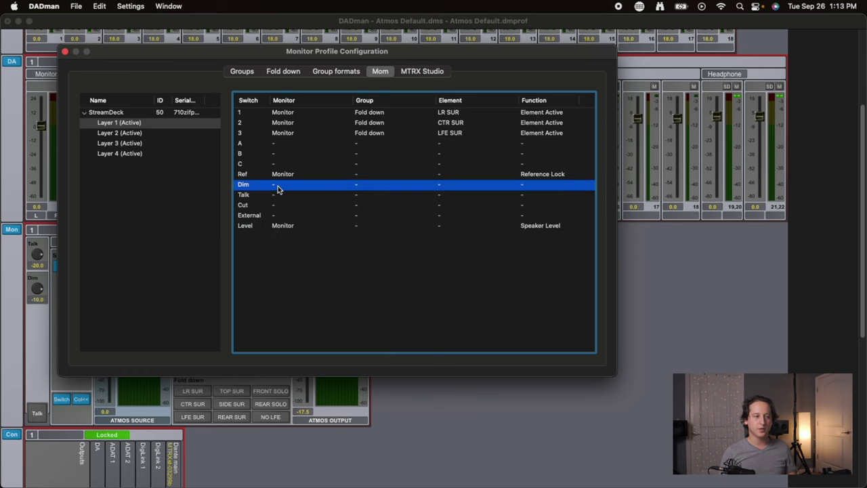
click(277, 189)
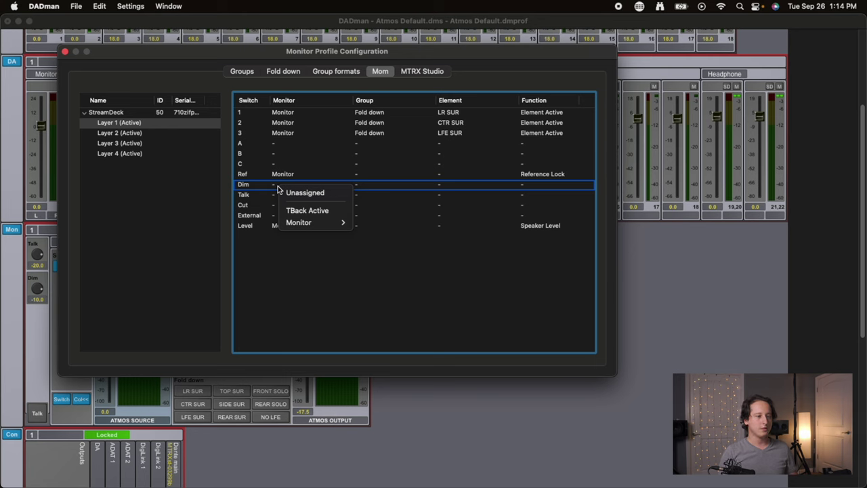
mouse_move(332, 231)
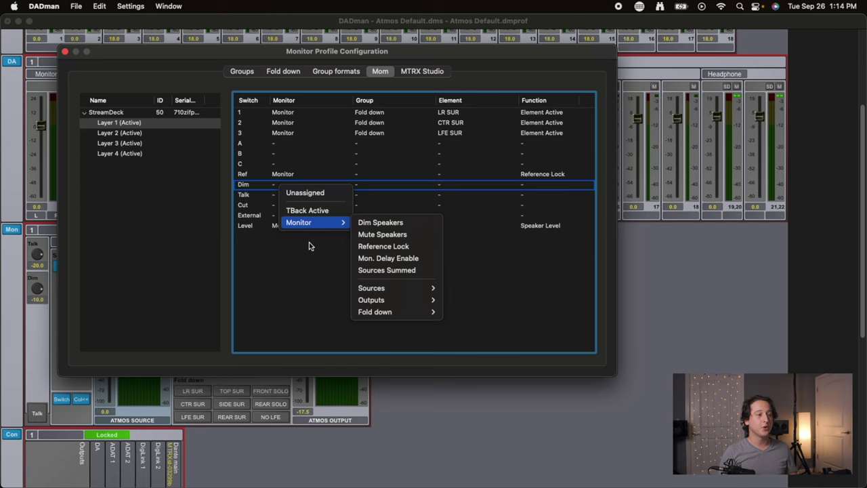
click(267, 209)
click(274, 185)
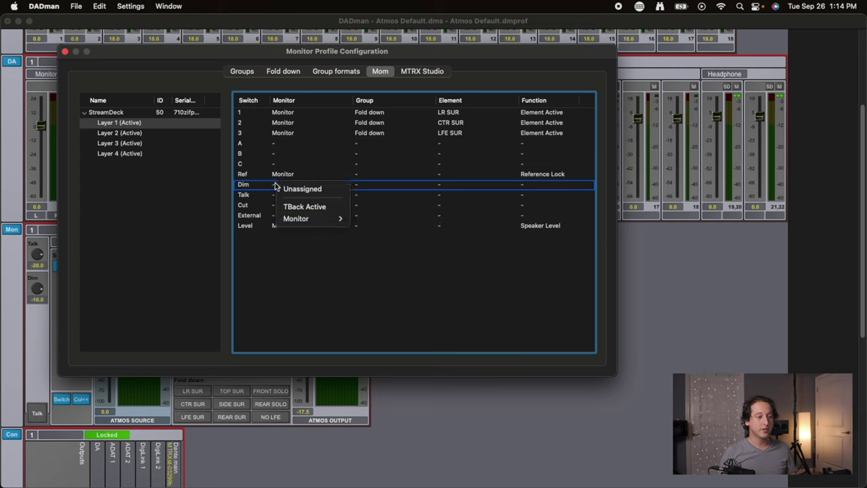
mouse_move(315, 220)
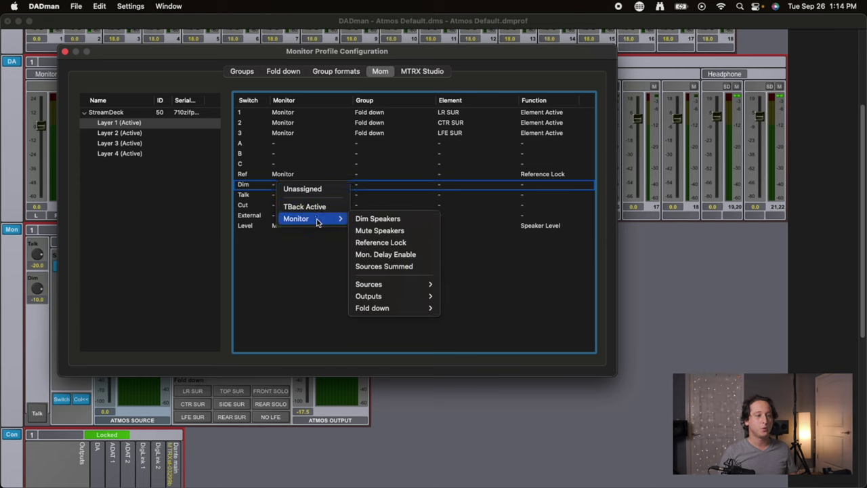
click(397, 219)
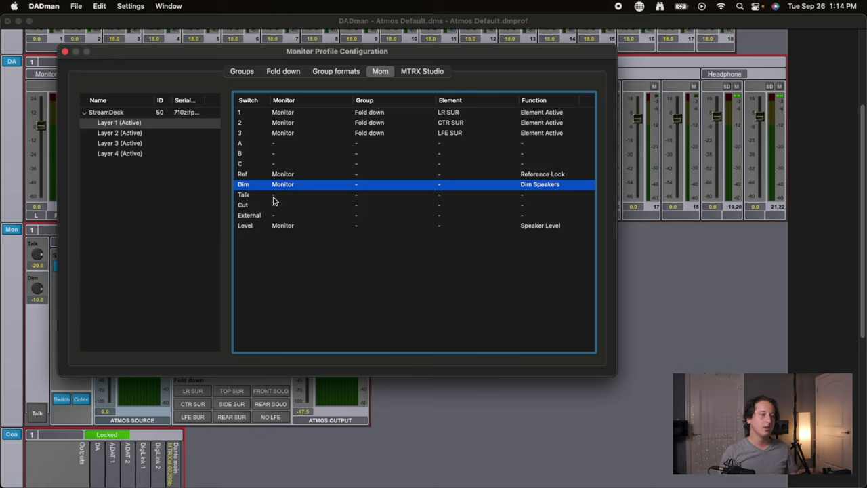
Assign Layer 1's Cut switch to the Monitor's Mute Speakers function
click(275, 206)
mouse_move(314, 247)
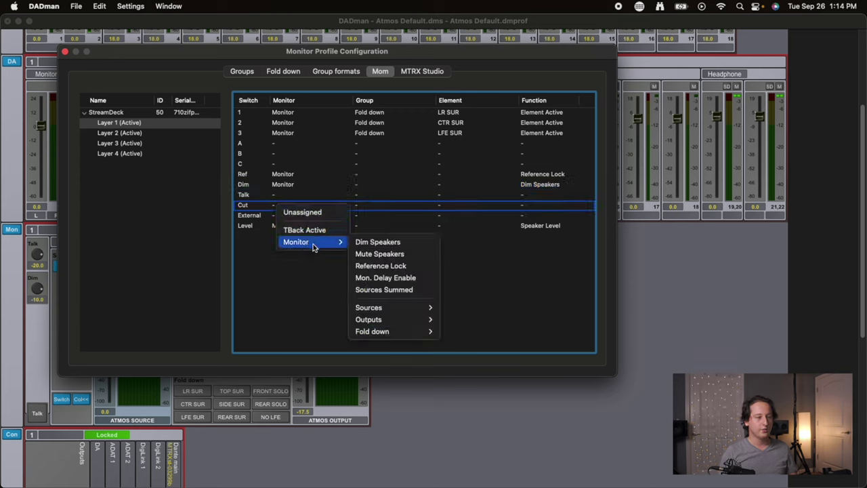
click(388, 253)
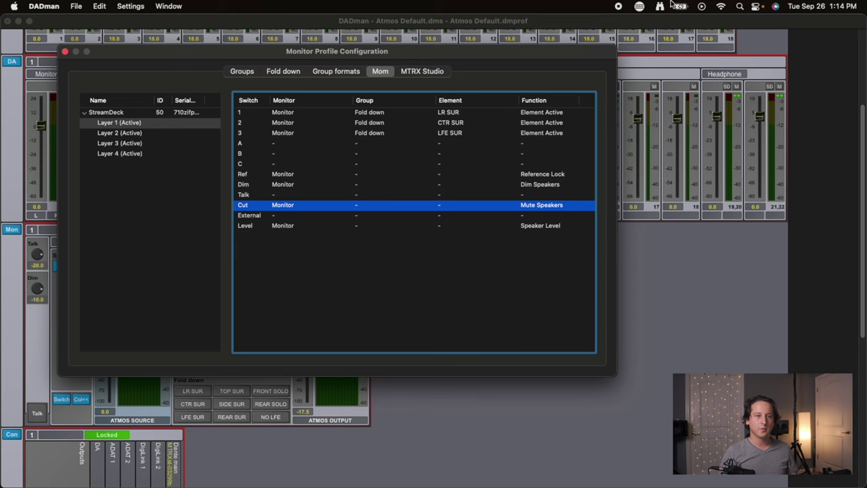
Switch to the Stream Deck configuration window, place it beside the MOM switch assignments, and open key 1's settings
click(641, 6)
click(640, 6)
click(640, 6)
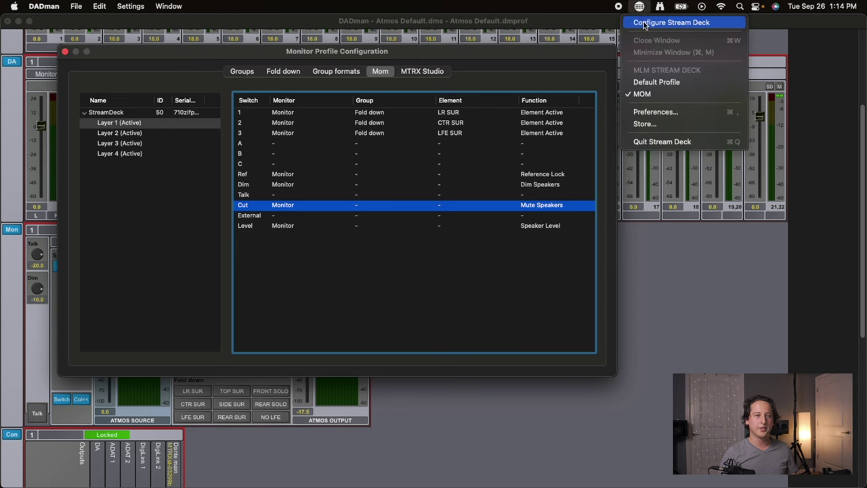
click(644, 24)
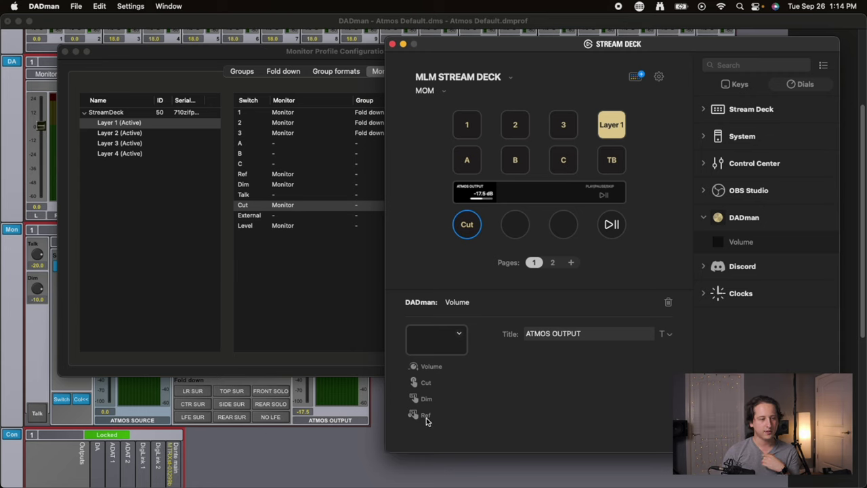
drag(493, 43, 388, 18)
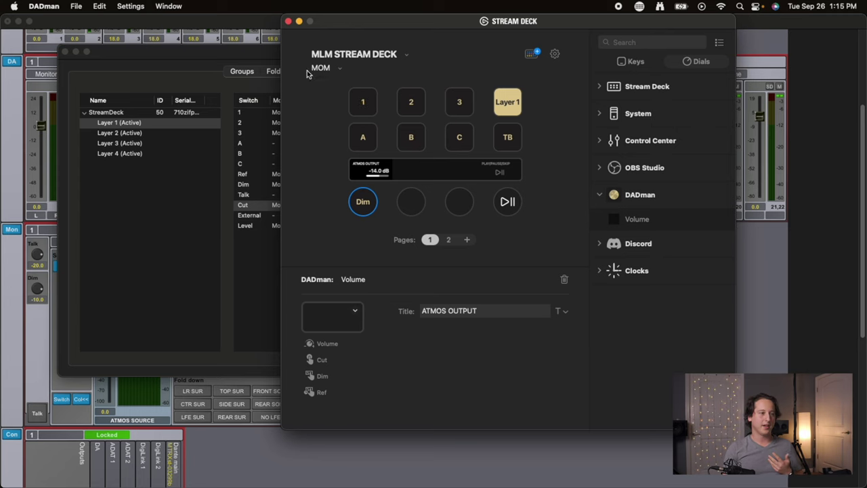
drag(359, 27, 468, 47)
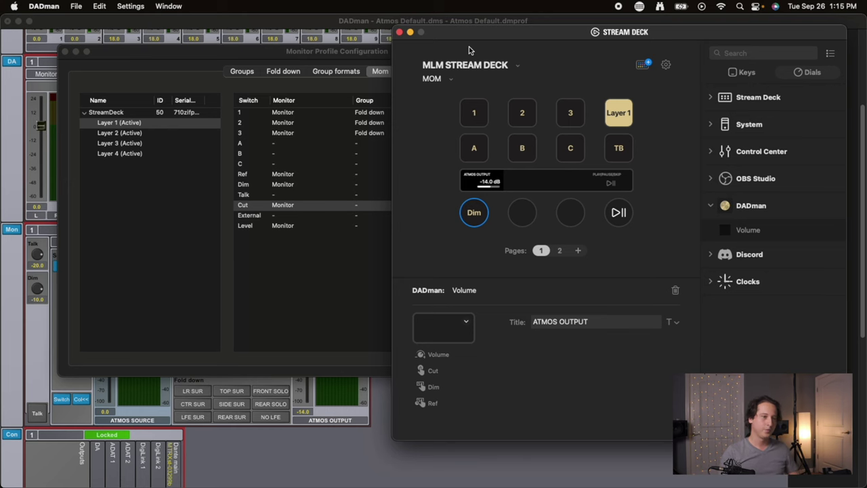
drag(476, 31, 507, 15)
click(547, 107)
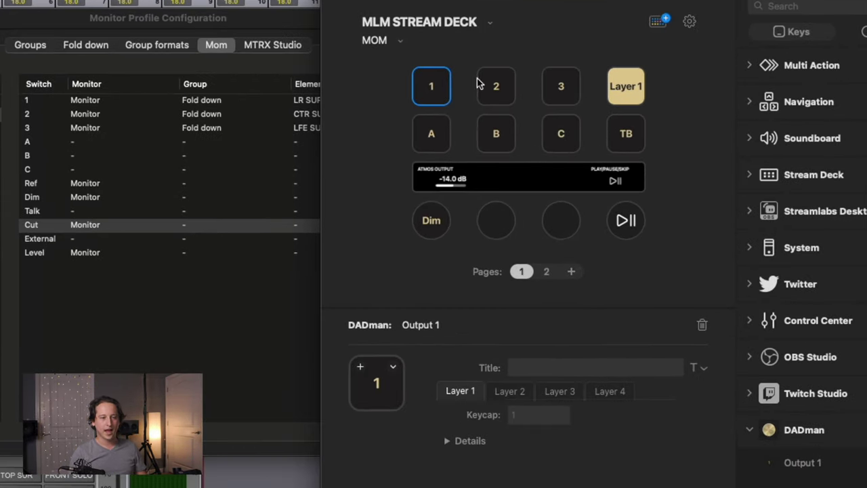
click(527, 366)
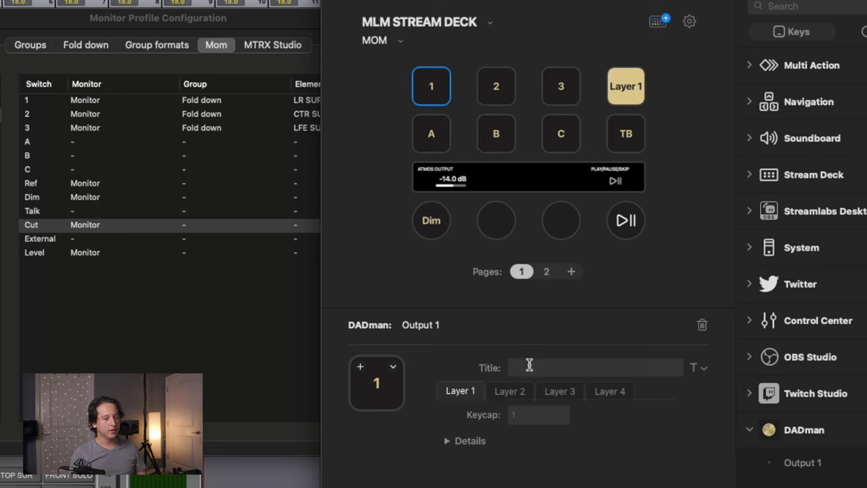
text(ASD;LFKJASDF;LKJASDF;LK)
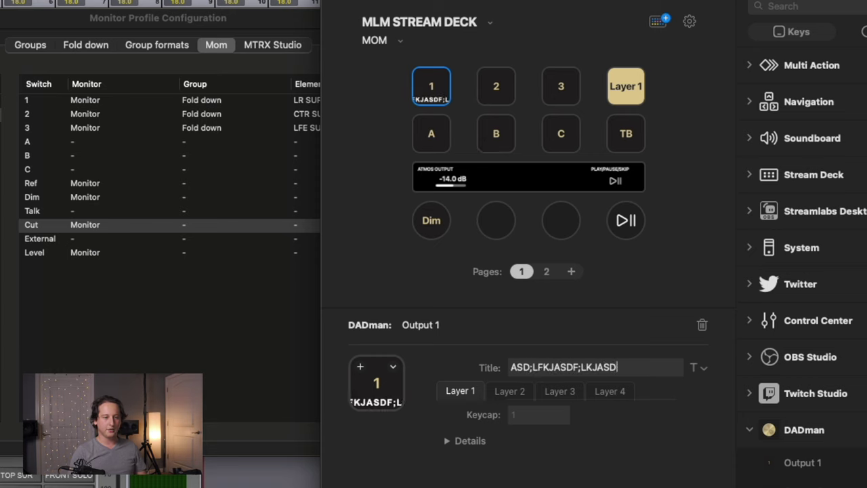
key(BackSpace)
key(BackSpace)
key(BackSpace)
key(BackSpace)
key(BackSpace)
key(BackSpace)
key(BackSpace)
key(BackSpace)
key(BackSpace)
key(BackSpace)
key(BackSpace)
key(BackSpace)
key(BackSpace)
key(BackSpace)
key(BackSpace)
key(BackSpace)
key(BackSpace)
key(BackSpace)
key(BackSpace)
key(BackSpace)
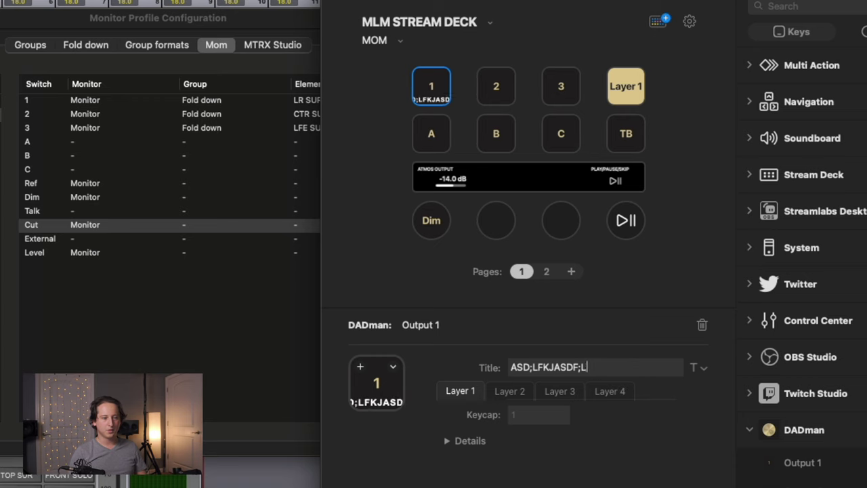
key(BackSpace)
key(BackSpace)
key(BackSpace)
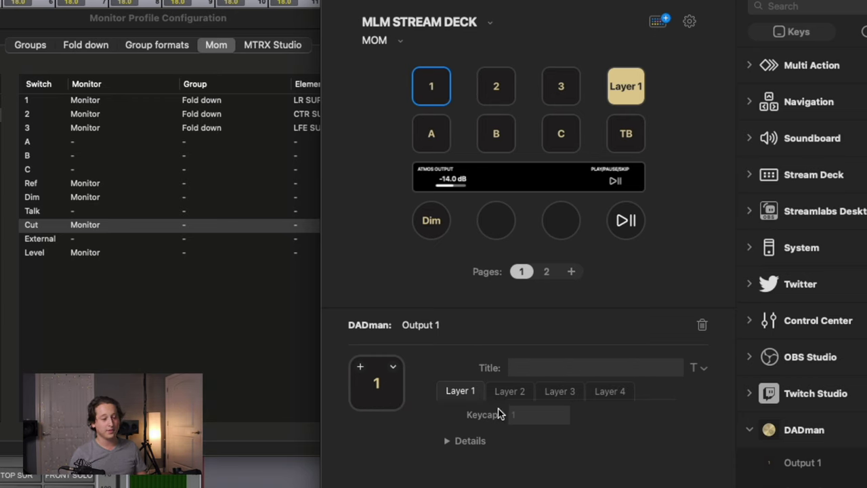
Set key 1's keycap for Layer 1 to LR, after viewing its Layer 4 keycap
click(616, 394)
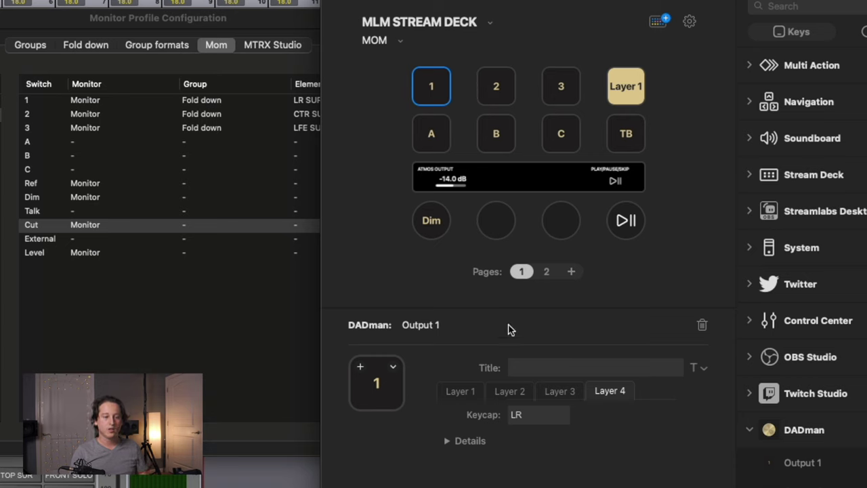
click(460, 393)
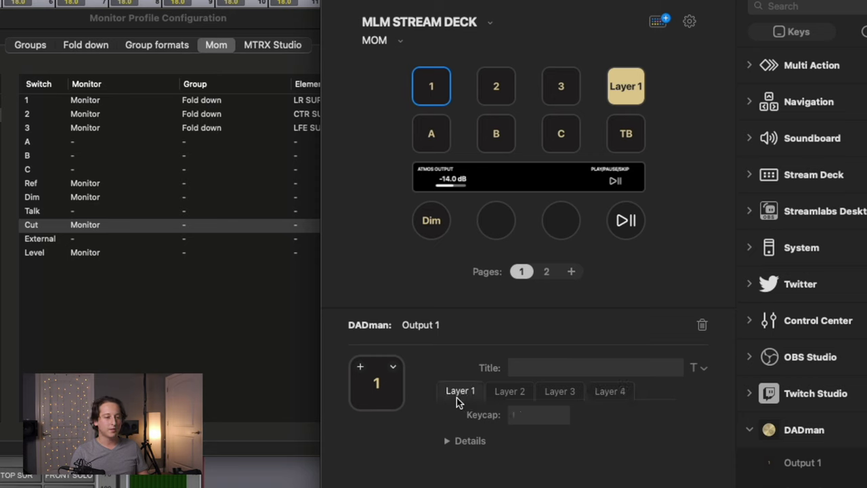
click(527, 417)
text(LR)
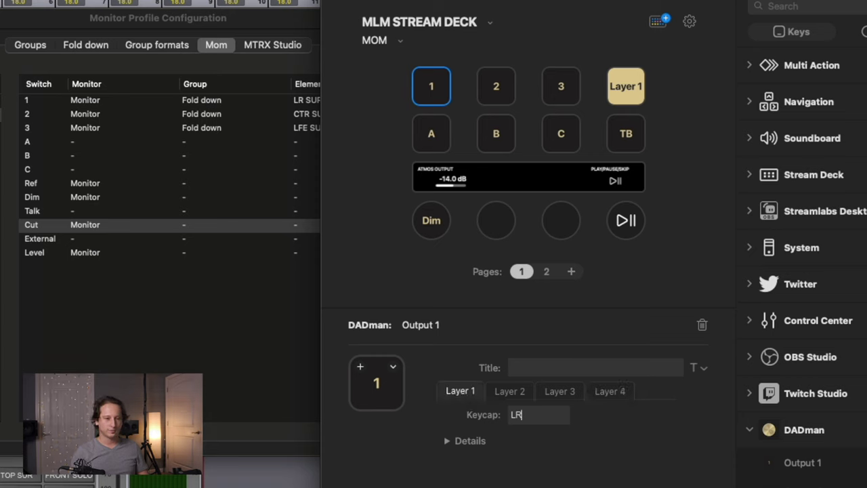
key(Return)
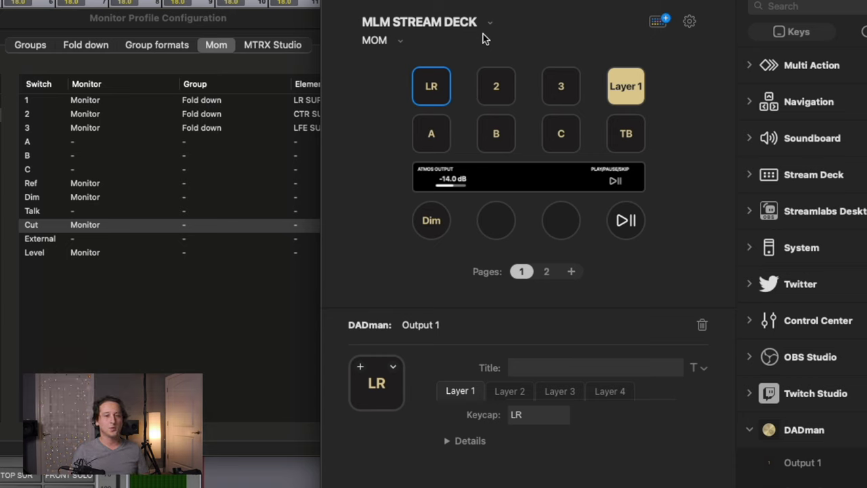
Set the Layer key's keycap for Layer 1 to SOLO and move the window clear of the switch assignments' Element column
click(622, 100)
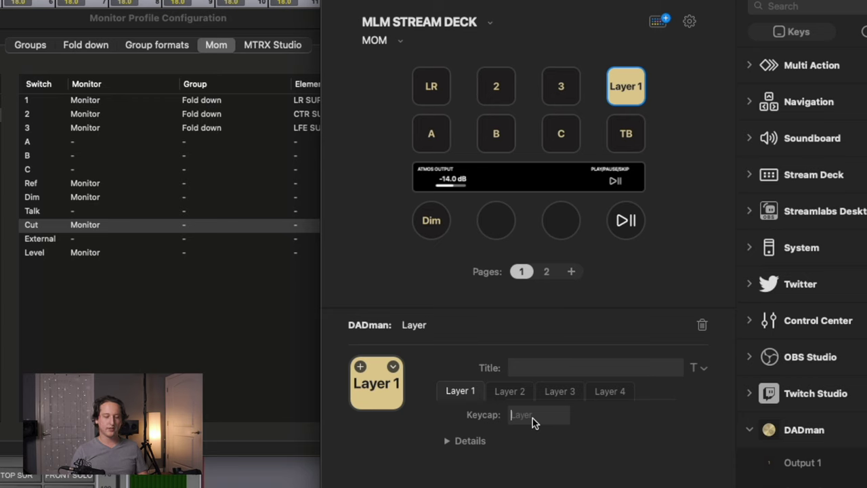
text(SOLO)
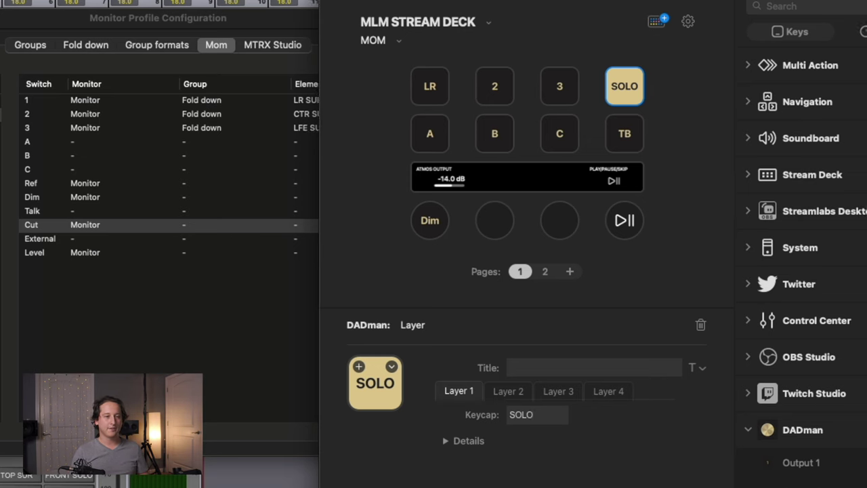
drag(498, 0, 529, 0)
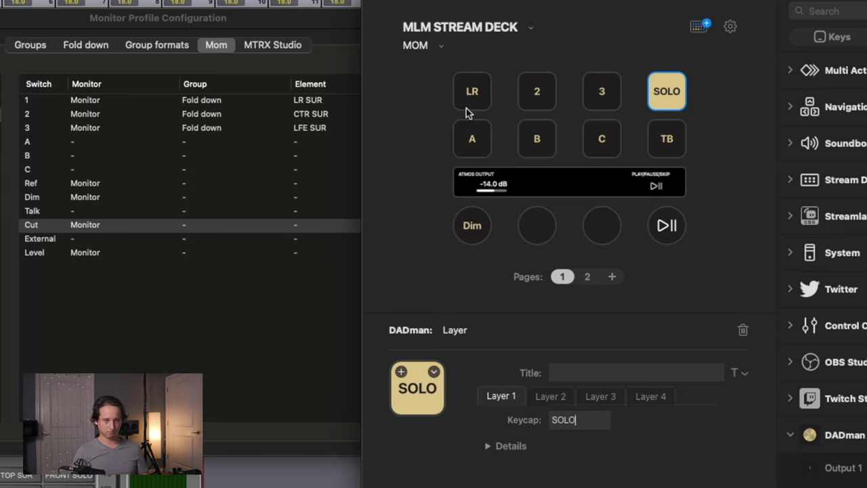
Set the Layer 1 keycaps of key 2 to CTR and key 3 to LFE
click(539, 91)
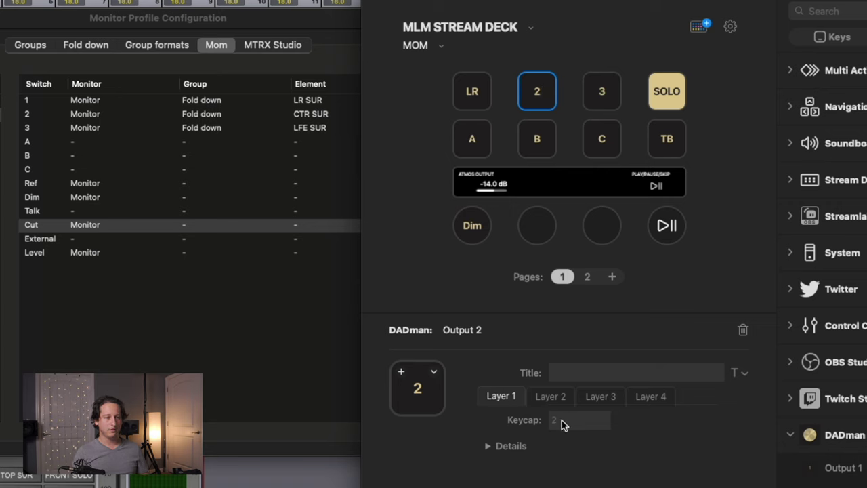
text(CTR)
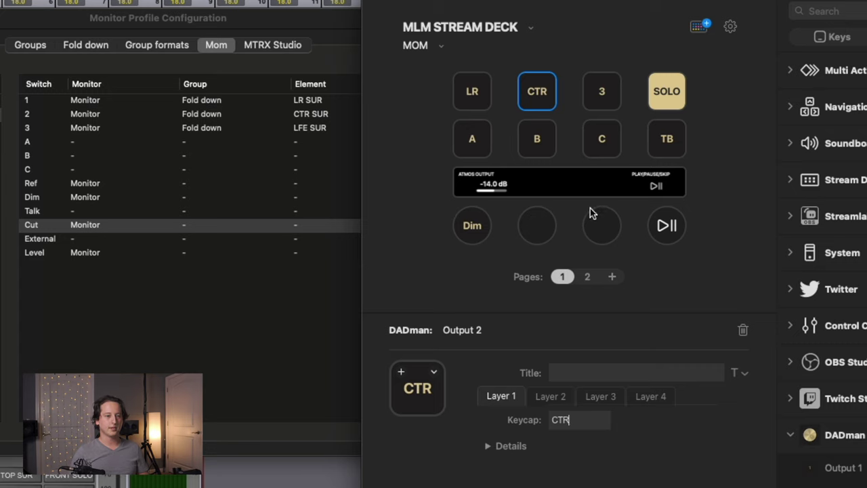
click(608, 92)
click(586, 426)
text(LFE)
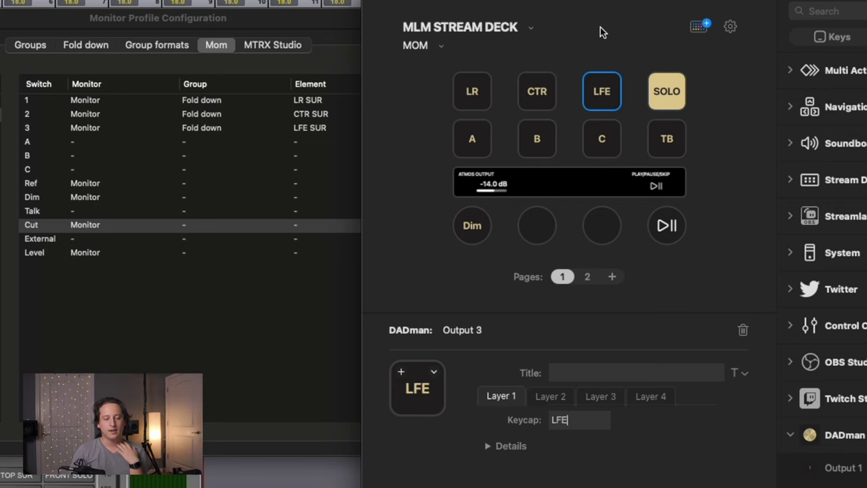
drag(642, 12, 646, 14)
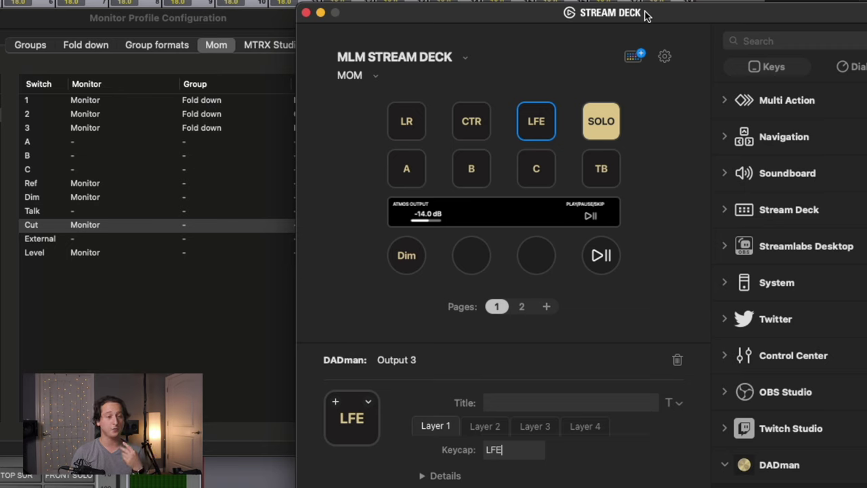
Replace the Talk action on the TB key below SOLO with DADman's External action
click(606, 170)
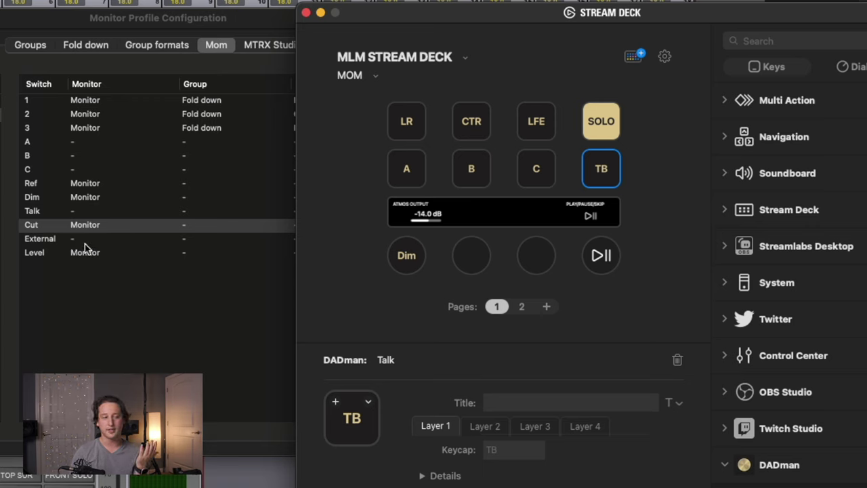
right_click(605, 175)
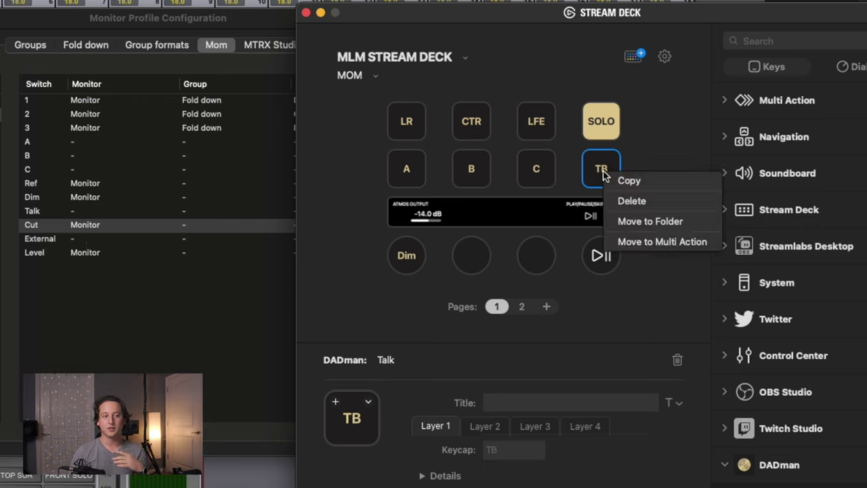
click(628, 201)
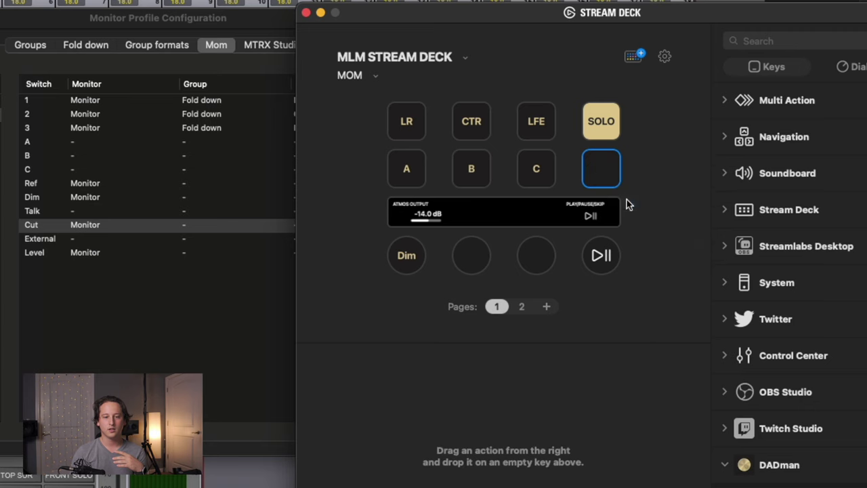
scroll(725, 285, down, 10)
drag(807, 349, 610, 175)
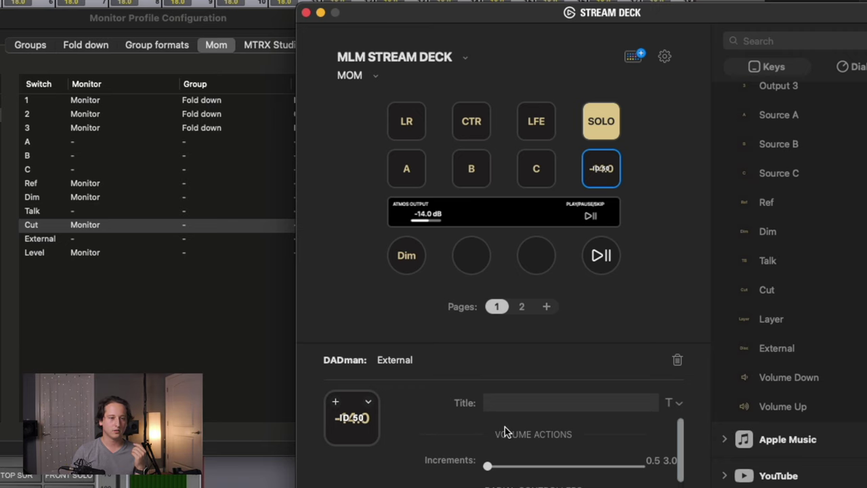
In the MOM assignments, assign Layer 1's External switch to Monitor > Sources > ATMOS SOURCE > Element Active
click(58, 246)
click(77, 244)
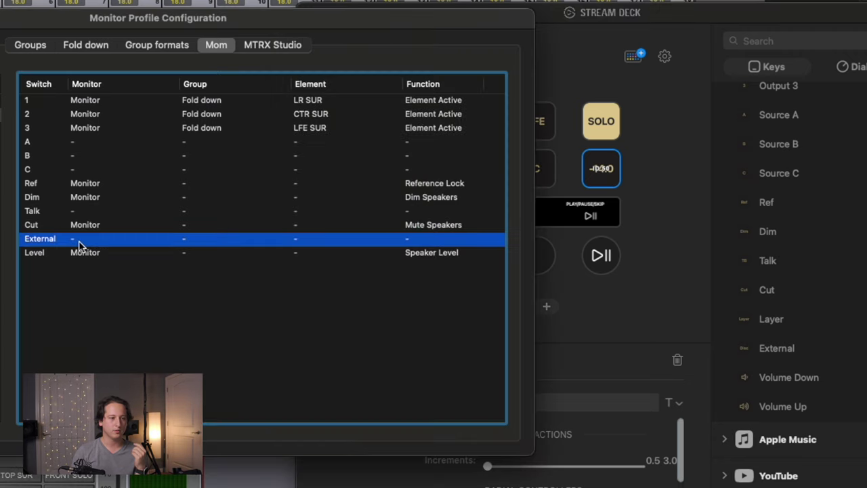
click(79, 244)
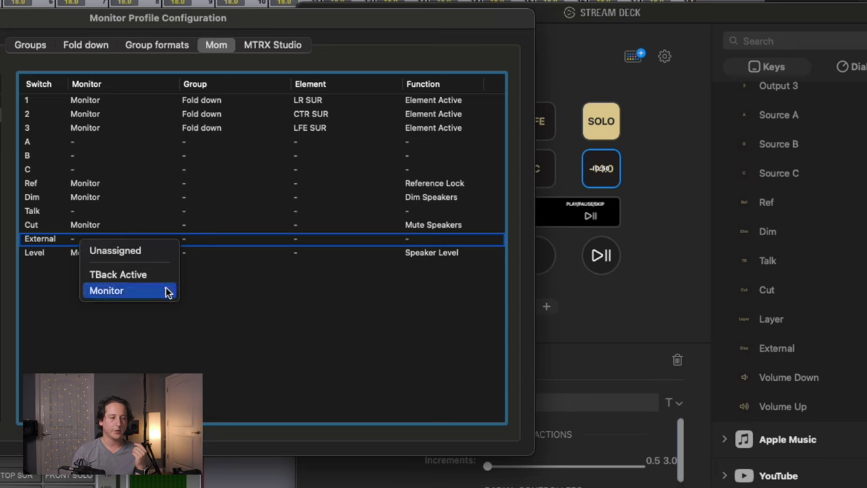
mouse_move(151, 292)
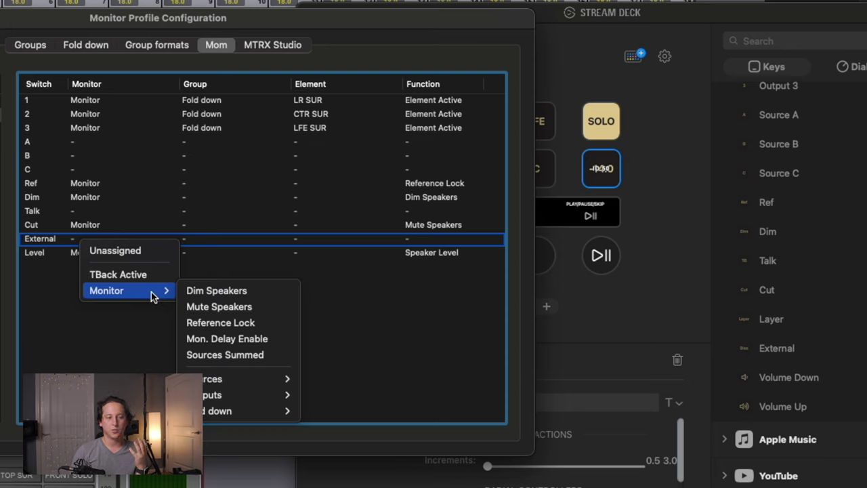
mouse_move(269, 384)
mouse_move(405, 379)
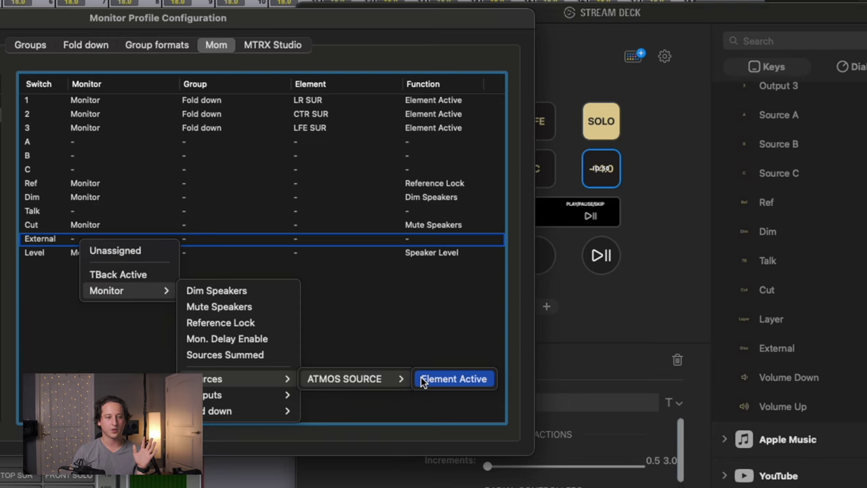
click(424, 380)
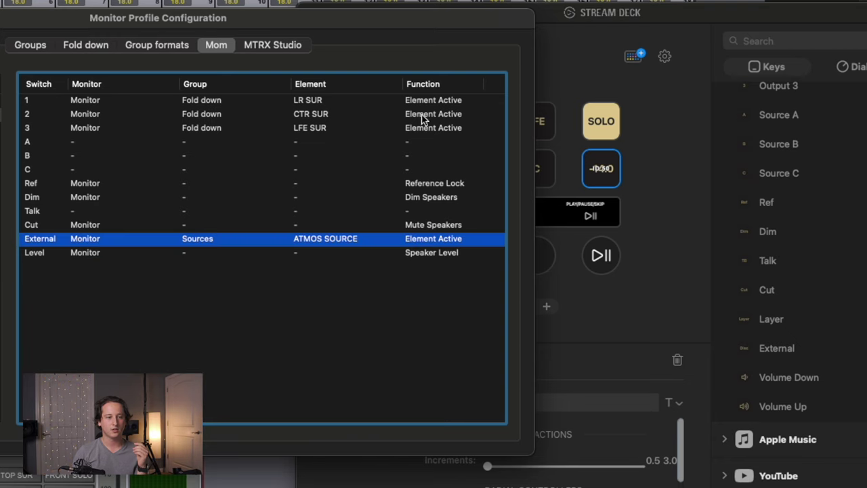
Move the Monitor Profile Configuration window clear of the monitor section and toggle the ATMOS SOURCE source off and on again
drag(455, 31, 234, 67)
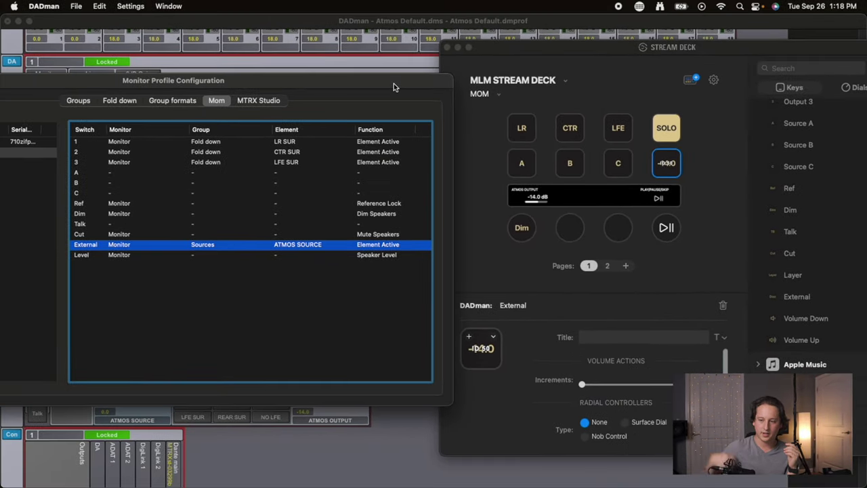
drag(394, 87, 826, 163)
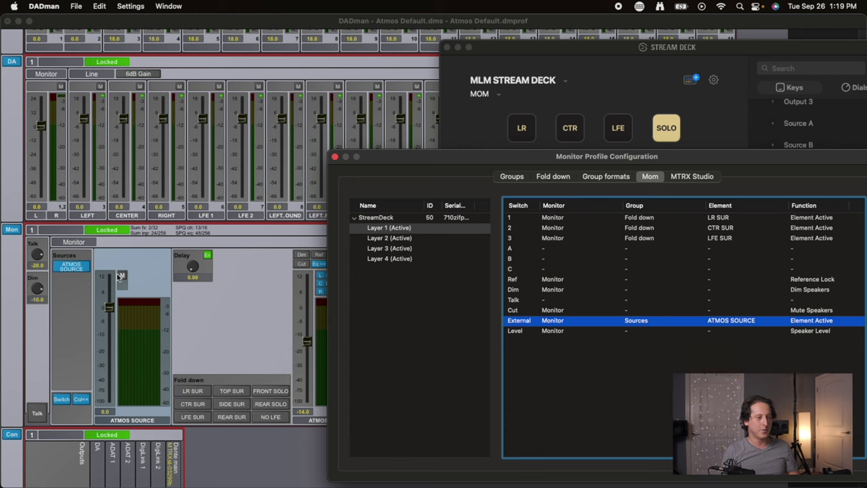
click(73, 267)
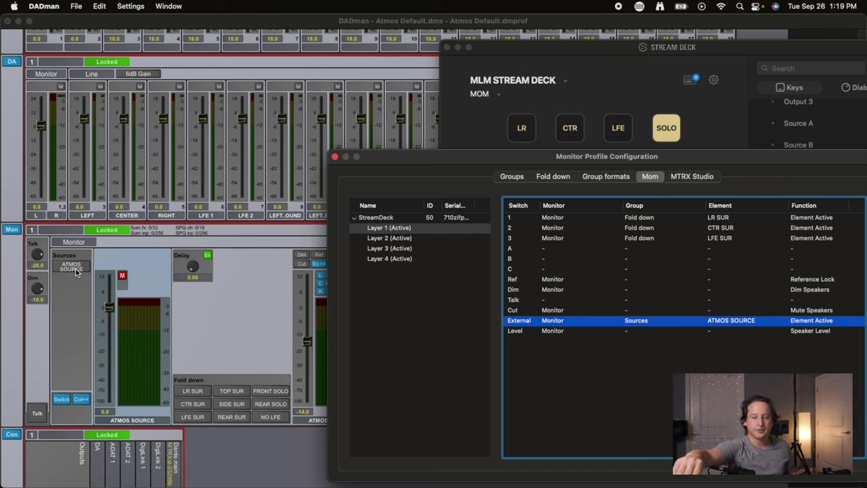
click(74, 269)
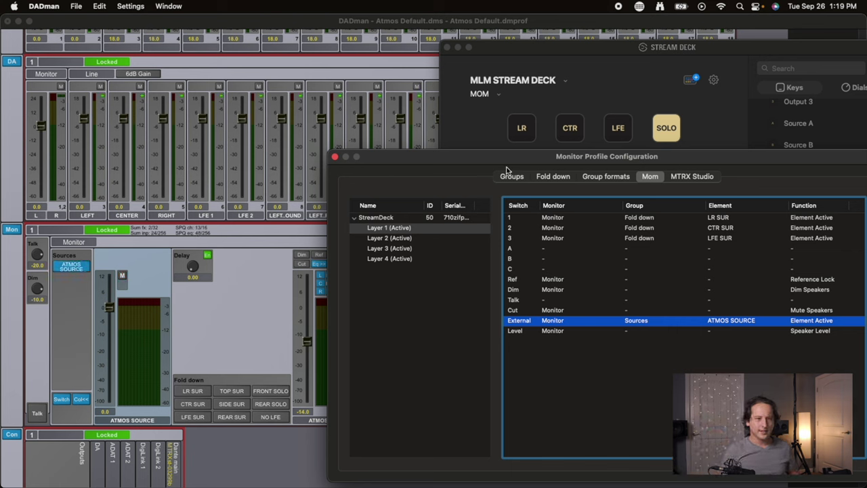
Set Layer 1's External switch to Unassigned and close the Monitor Profile Configuration window
right_click(535, 322)
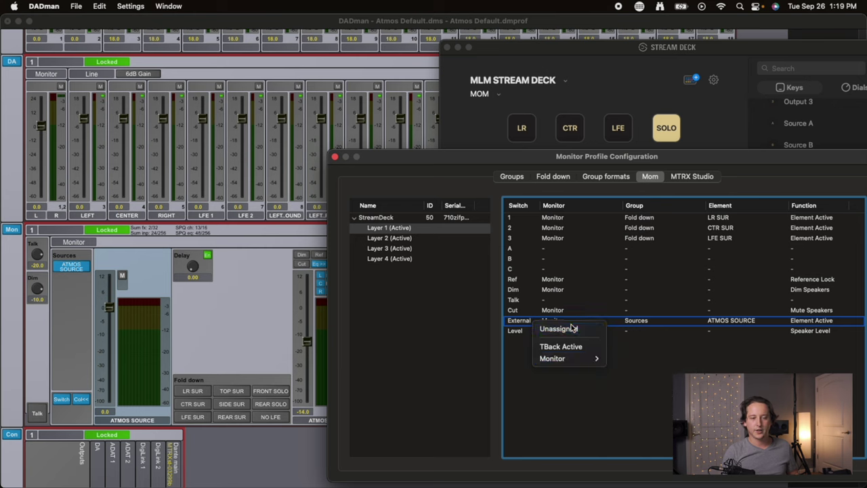
click(559, 328)
click(334, 156)
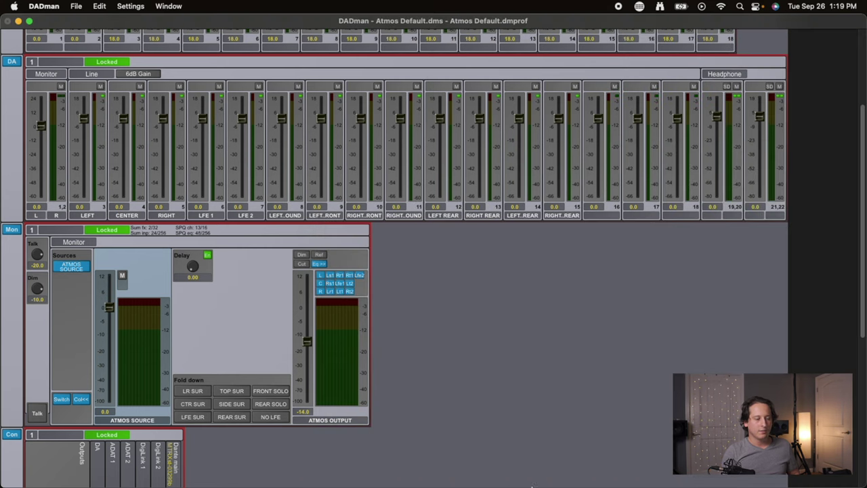
Switch to the Stream Deck configuration window, look through the External key's settings and delete that action from the key below SOLO
click(638, 6)
click(668, 27)
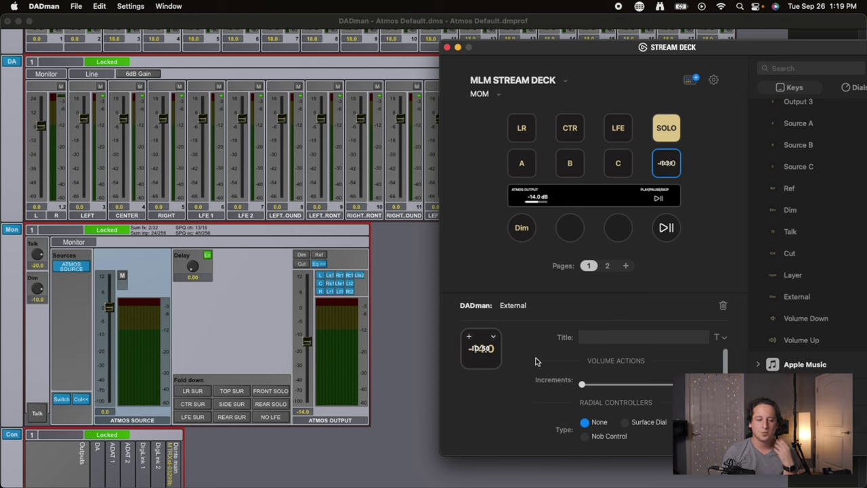
scroll(666, 390, down, 3)
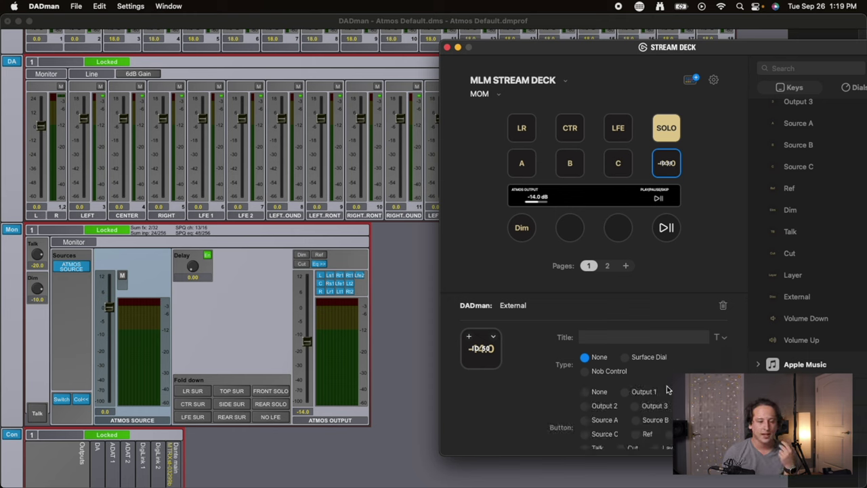
scroll(666, 390, down, 2)
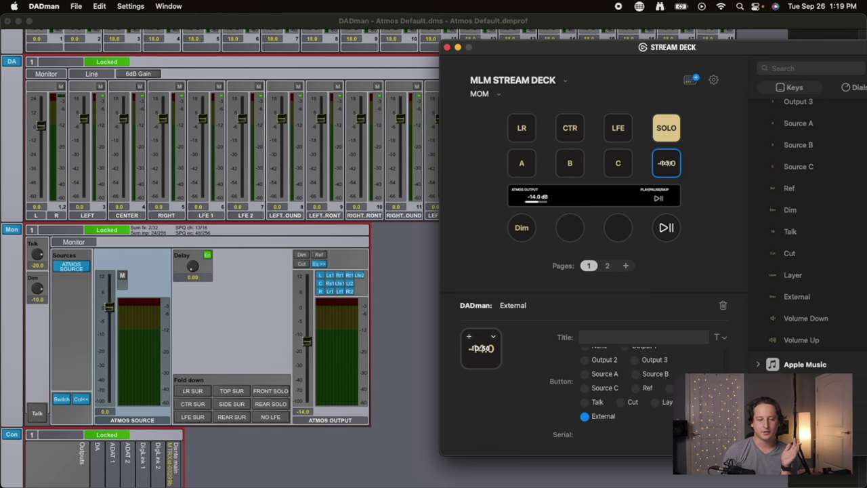
click(666, 165)
right_click(667, 168)
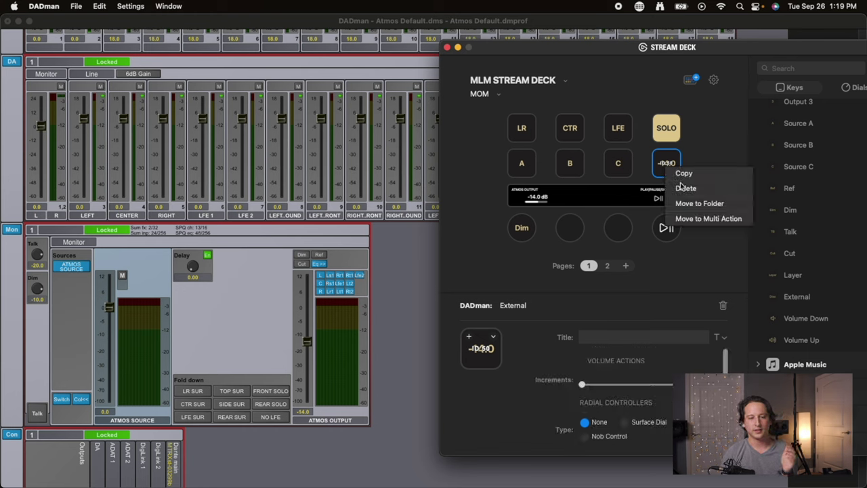
click(686, 190)
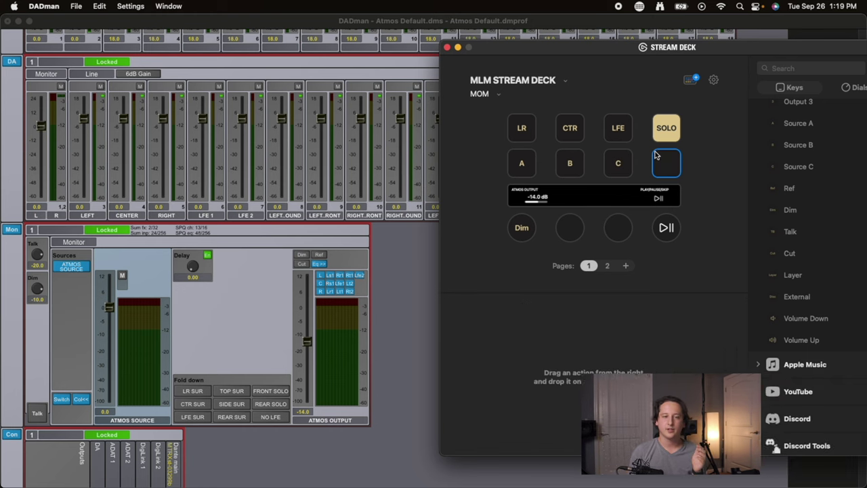
Assign the Task Timer action to the empty key below SOLO and move the Stream Deck window fully into view
scroll(798, 169, down, 3)
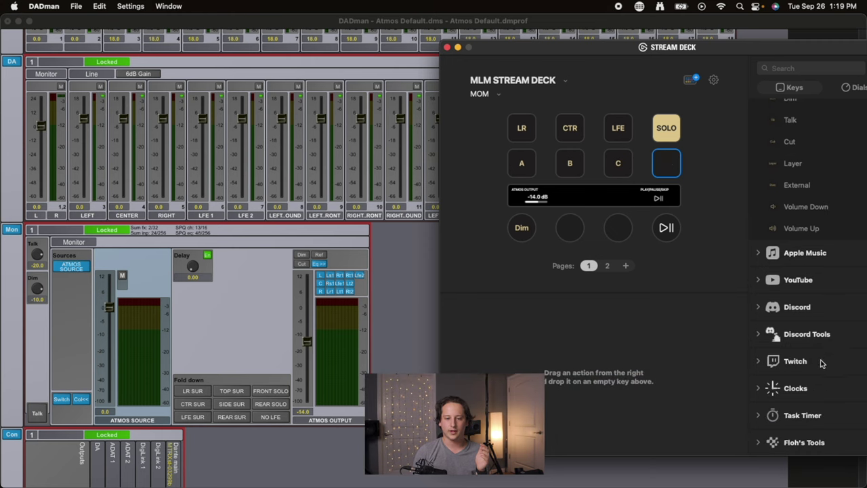
click(793, 389)
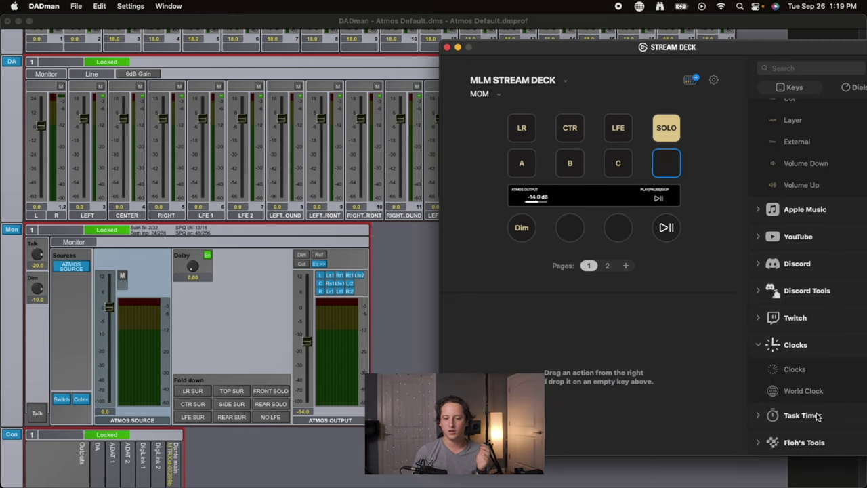
click(803, 415)
drag(806, 418, 673, 168)
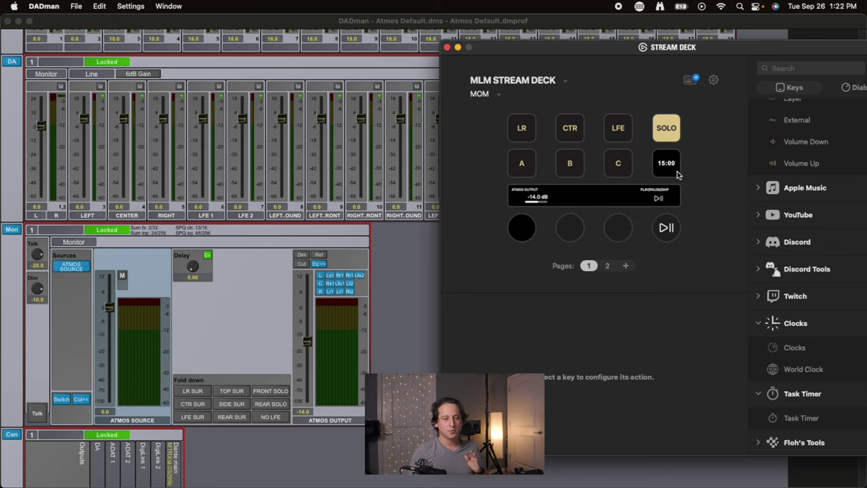
drag(712, 49, 665, 75)
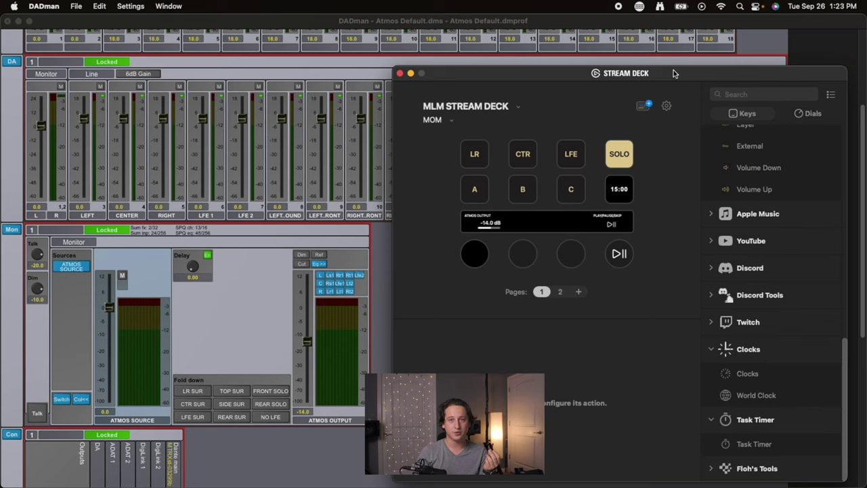
drag(674, 74, 678, 47)
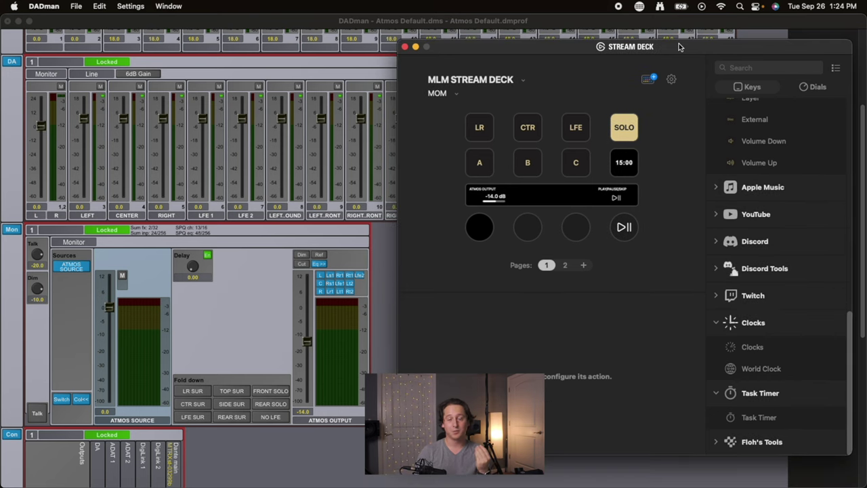